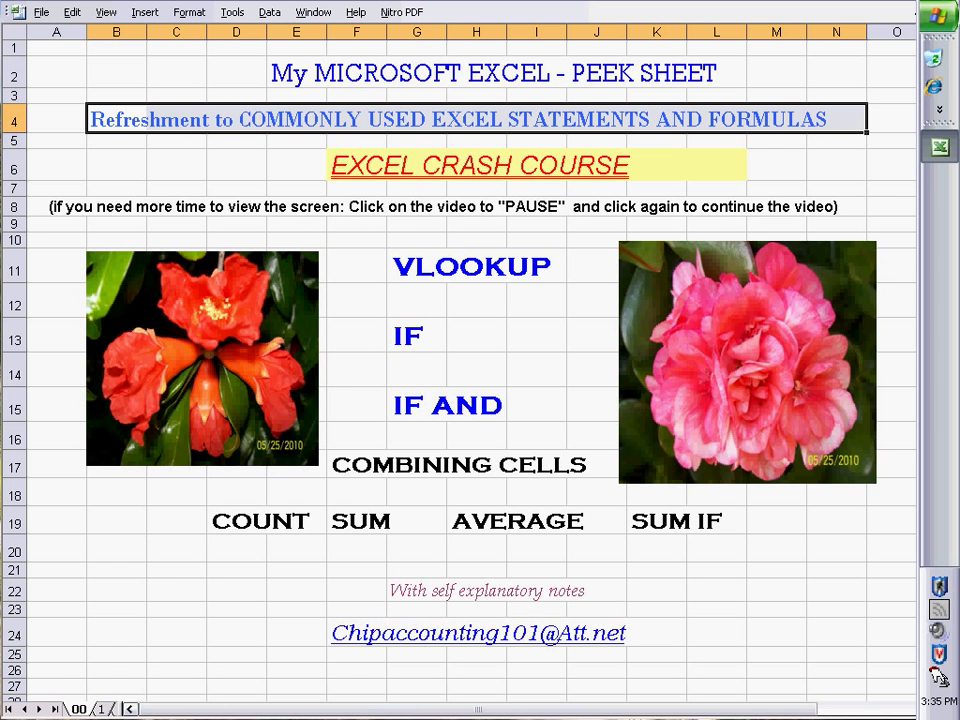
Step: Switch from title sheet 00 to sheet 1's annotated VLOOKUP, IF, COUNTIF and SUMIF examples
{"action": "left_click", "coordinate": [101, 709]}
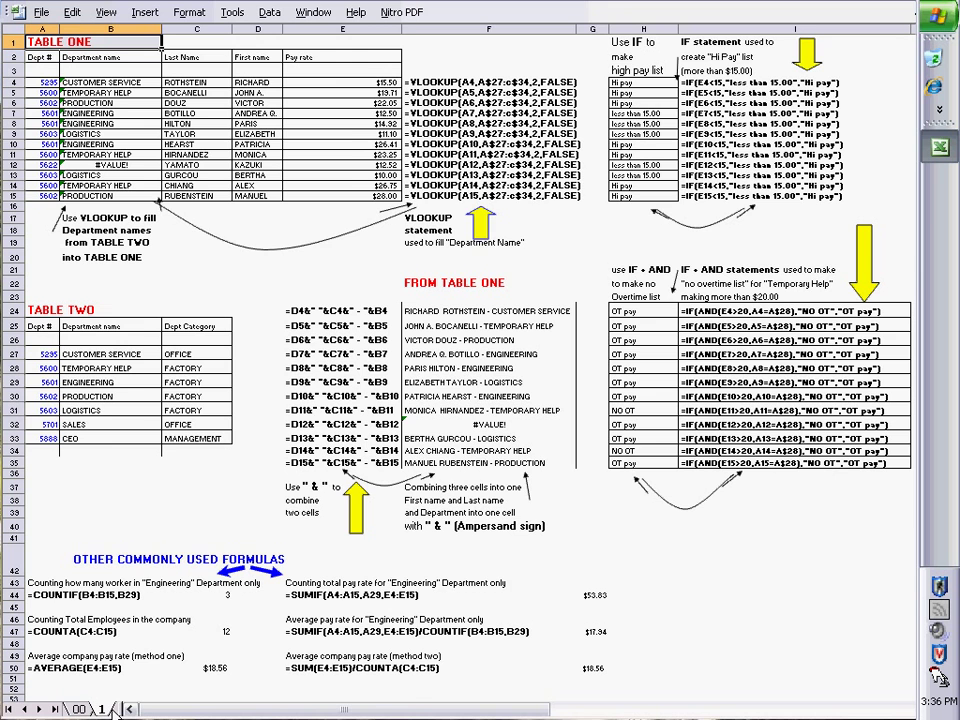
Step: On sheet 2, inspect the existing VLOOKUP formula in cell B4 without changing it
{"action": "left_click", "coordinate": [114, 707]}
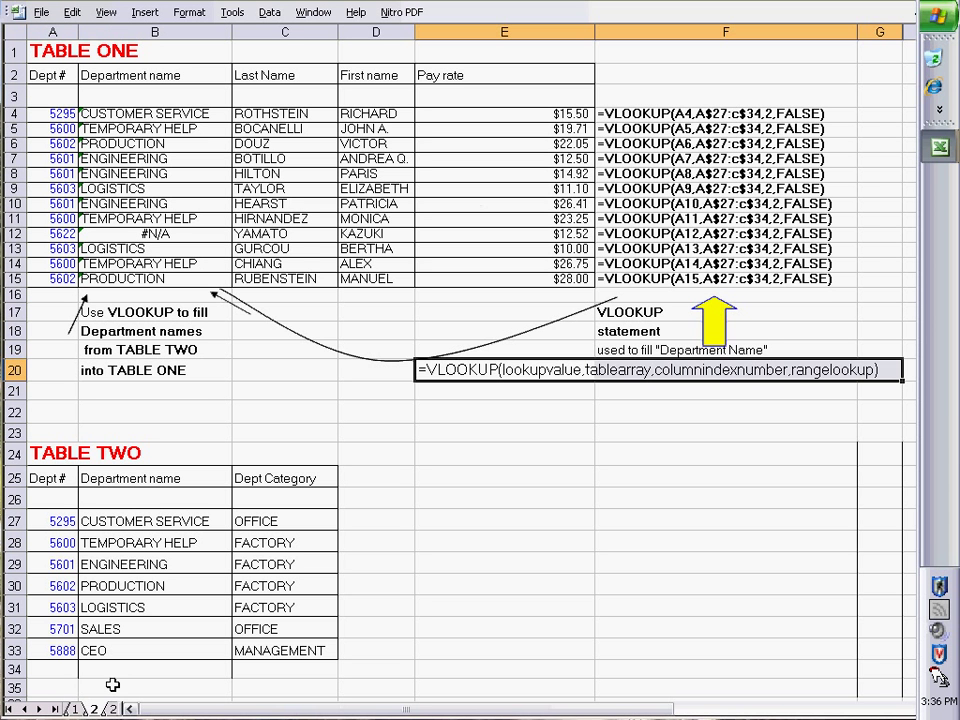
{"action": "left_click", "coordinate": [158, 113]}
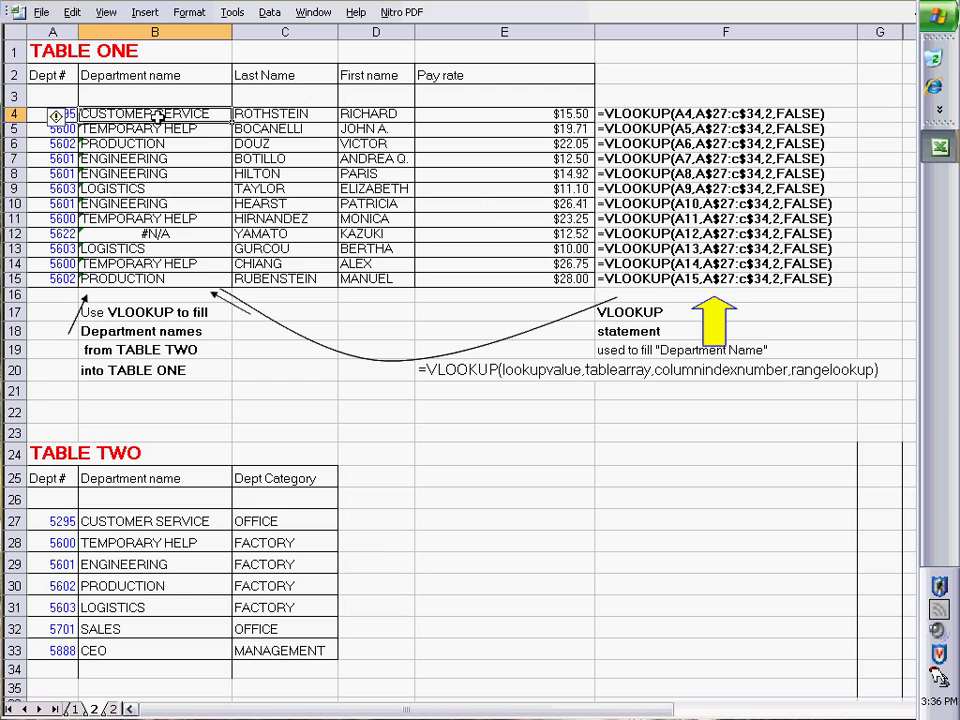
{"action": "double_click", "coordinate": [158, 116]}
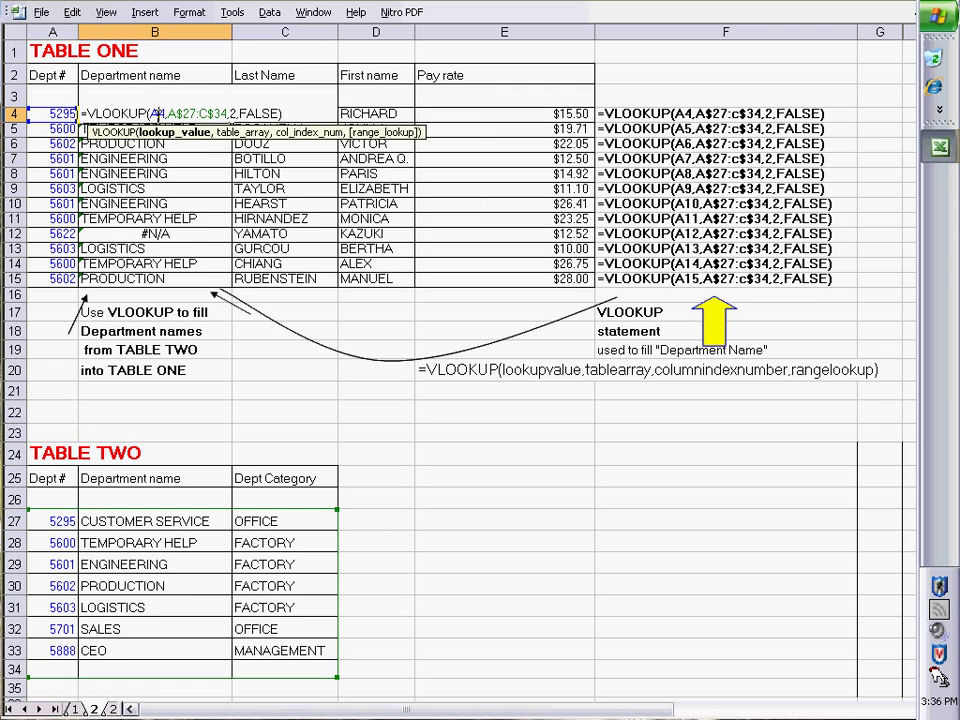
{"action": "key", "text": "Return"}
Step: Clear the Department name cells B4:B15 in TABLE ONE
{"action": "left_click_drag", "start_coordinate": [158, 116], "coordinate": [140, 281]}
{"action": "key", "text": "Delete"}
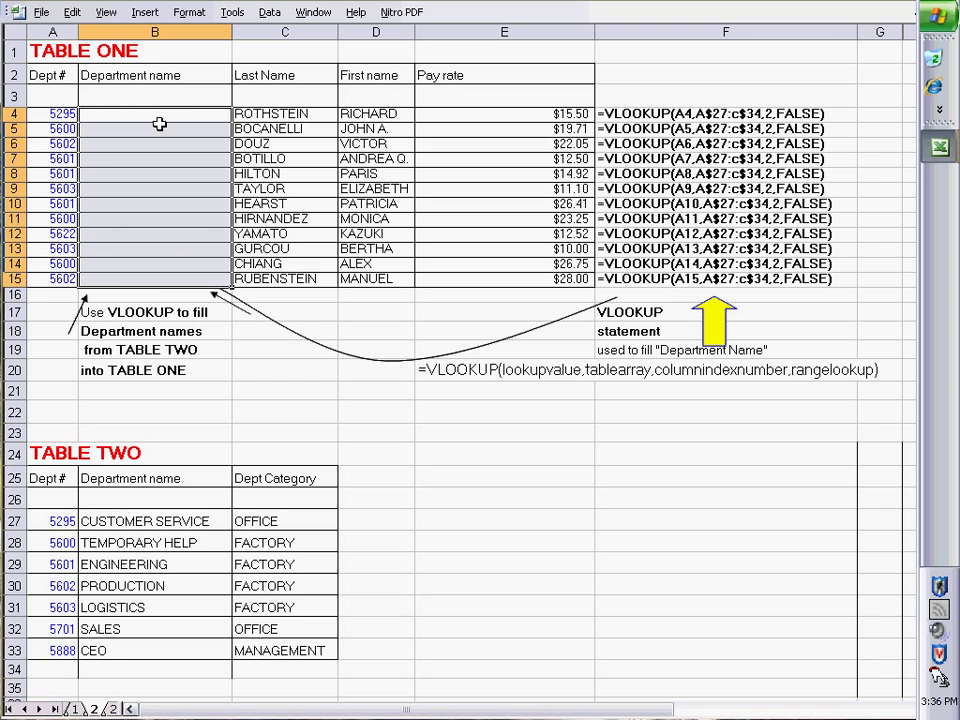
{"action": "left_click", "coordinate": [145, 117]}
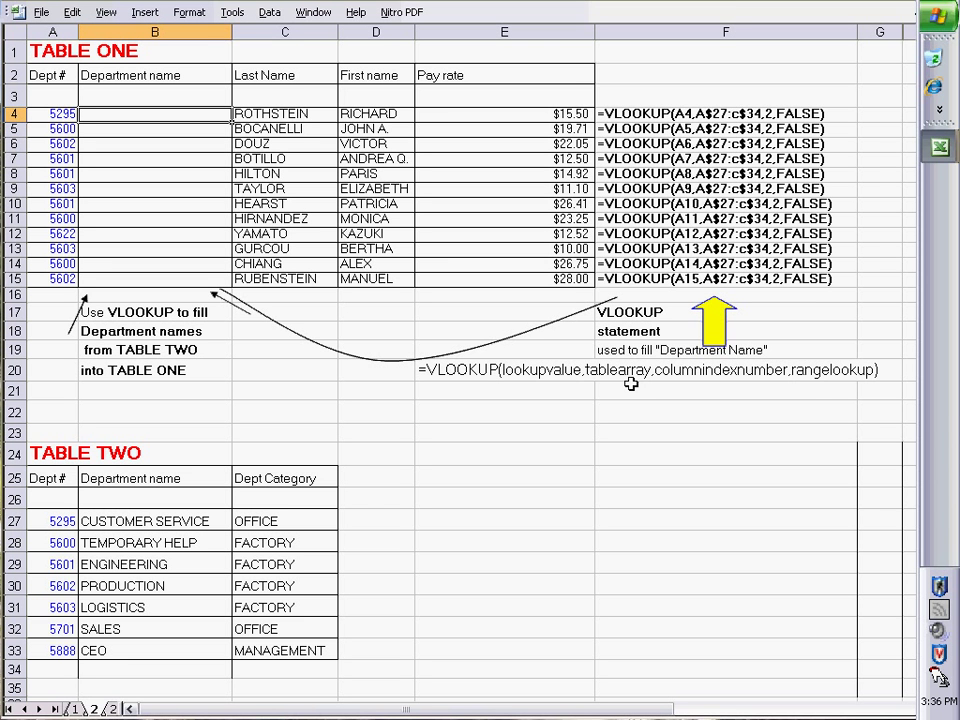
Step: Enter =vlookup(A4,A27:C33,2,false) in B4, returning CUSTOMER SERVICE for department 5295
{"action": "double_click", "coordinate": [90, 114]}
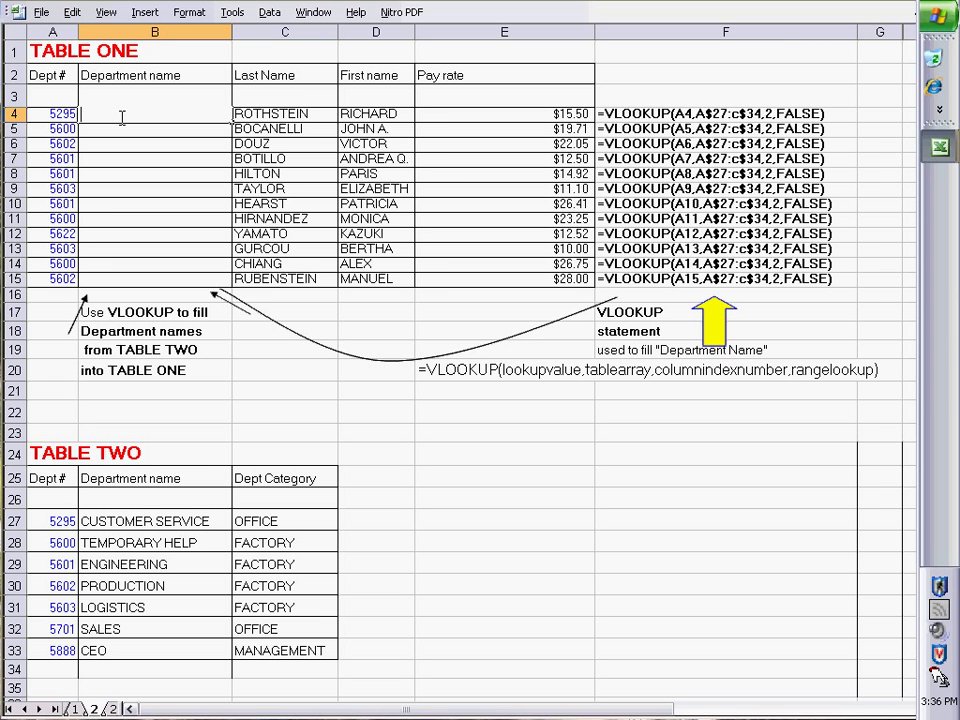
{"action": "type", "text": "=v"}
{"action": "type", "text": "looku"}
{"action": "type", "text": "p("}
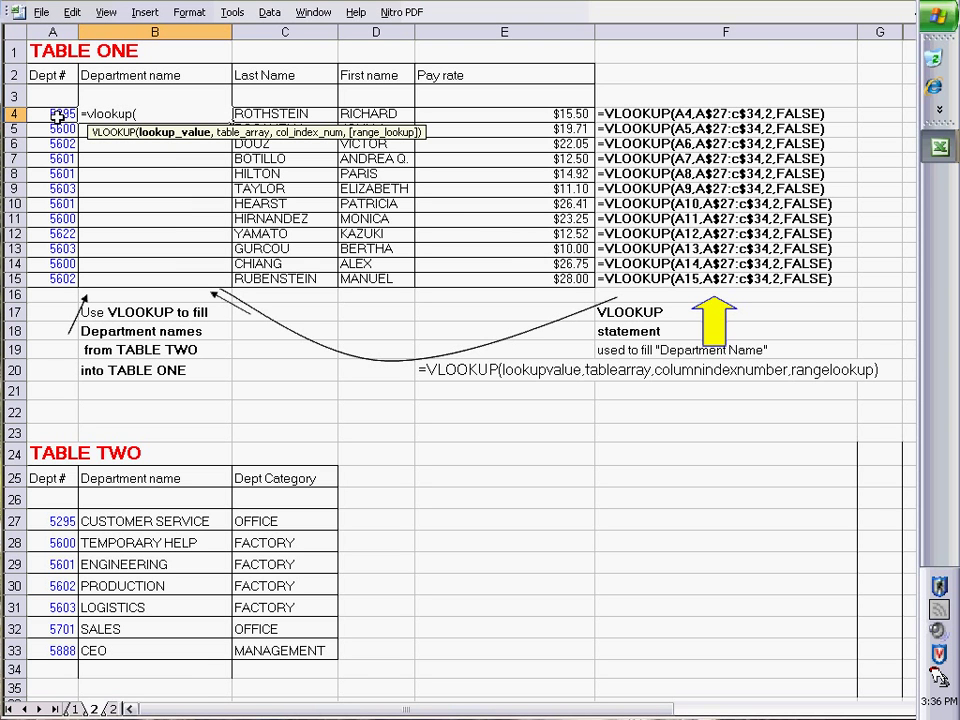
{"action": "left_click", "coordinate": [58, 117]}
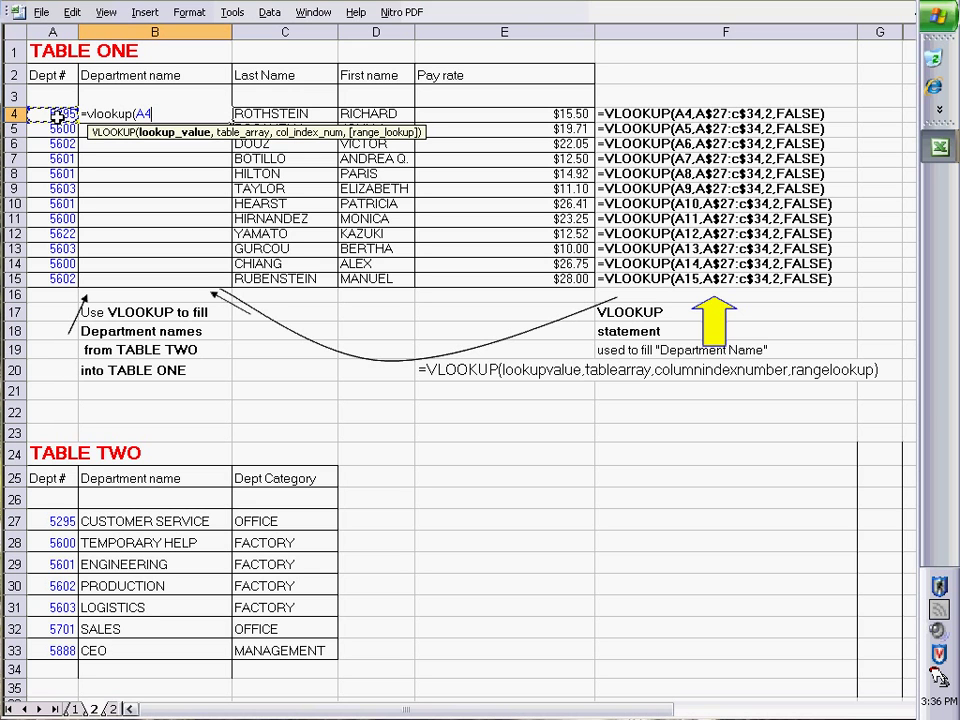
{"action": "type", "text": ","}
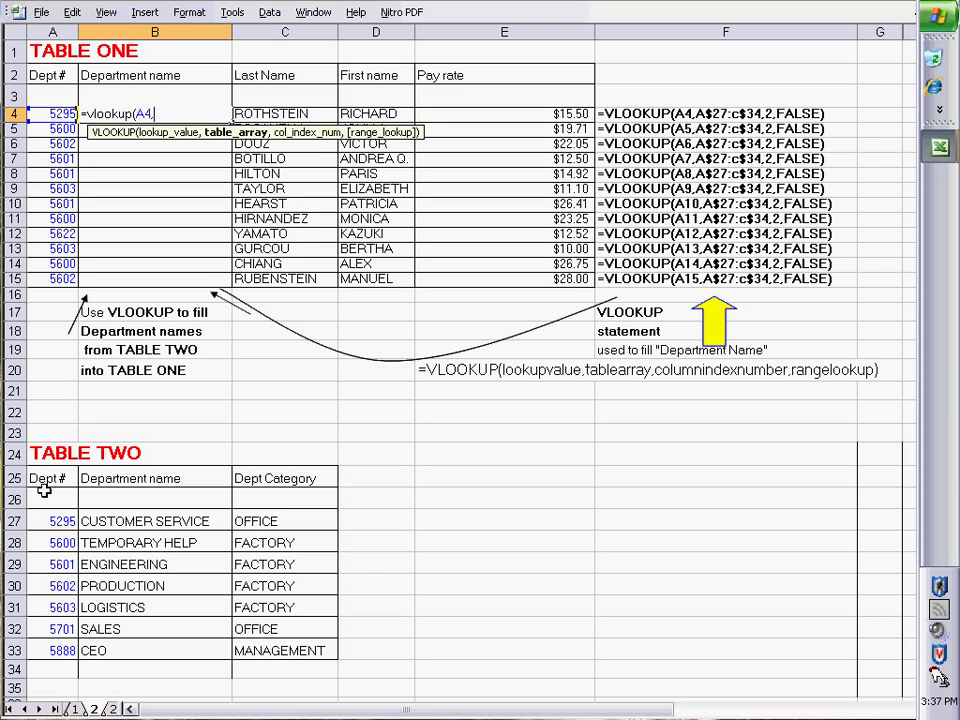
{"action": "mouse_move", "coordinate": [45, 521]}
{"action": "left_mouse_down"}
{"action": "mouse_move", "coordinate": [268, 551]}
{"action": "mouse_move", "coordinate": [290, 651]}
{"action": "left_mouse_up"}
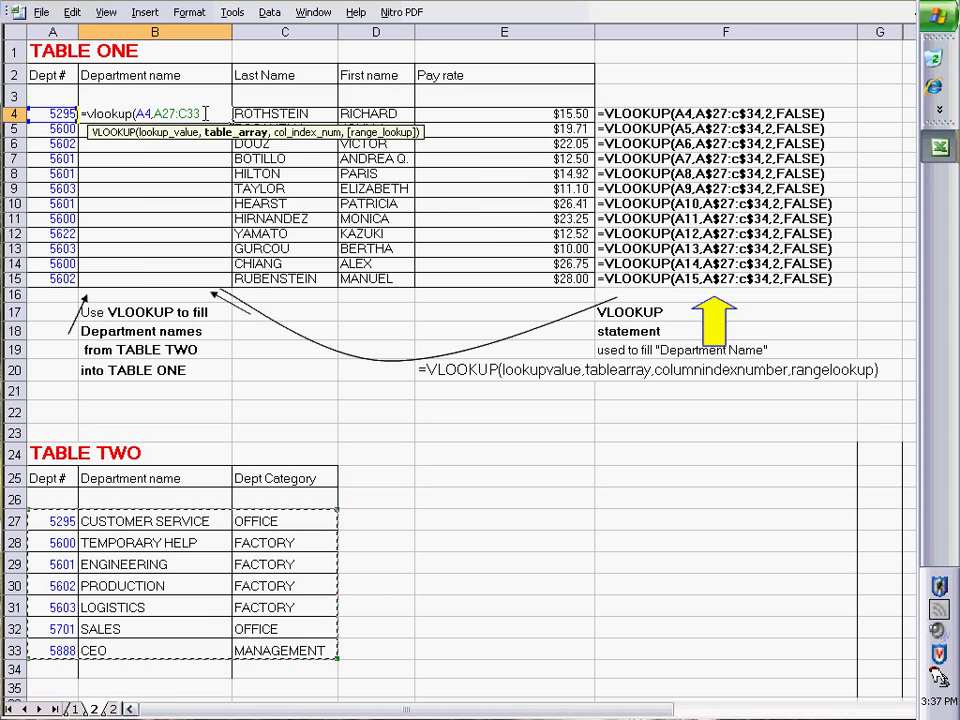
{"action": "type", "text": ","}
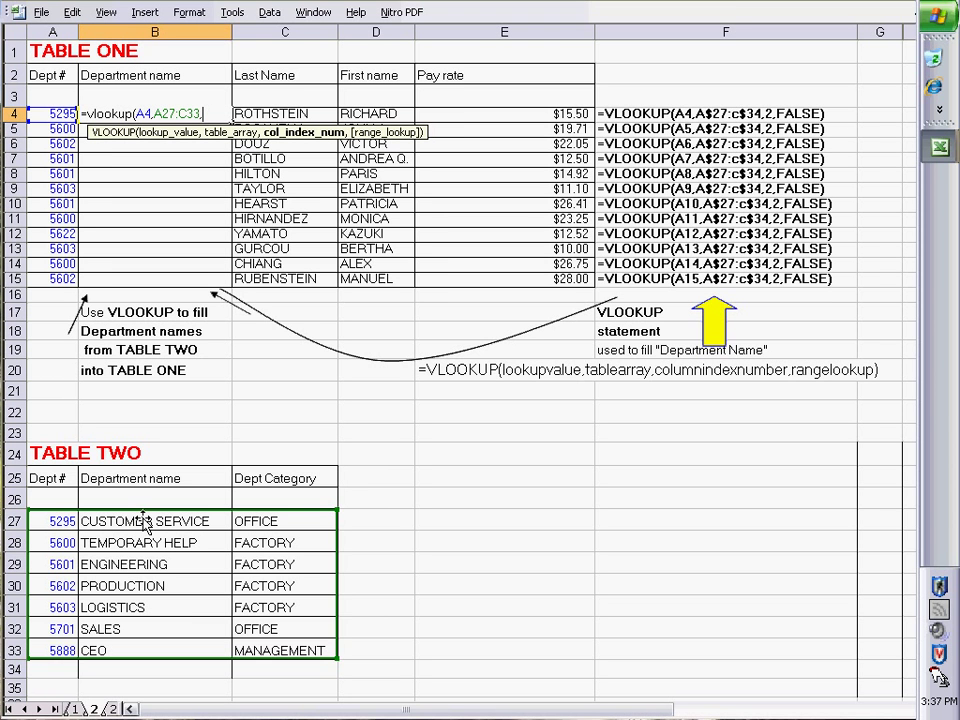
{"action": "type", "text": ","}
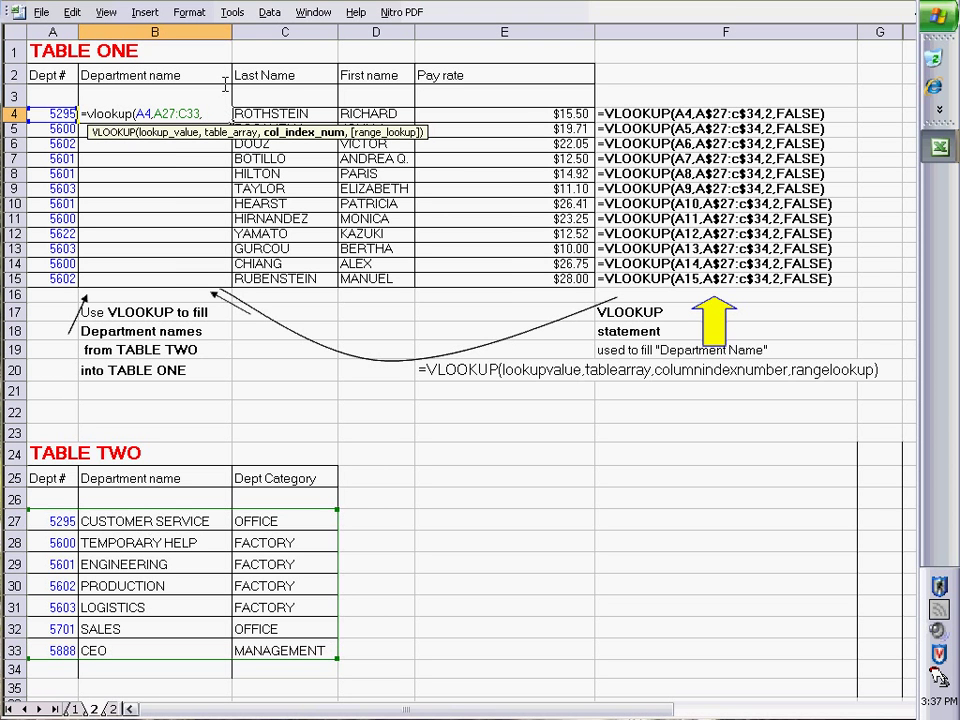
{"action": "type", "text": "2,"}
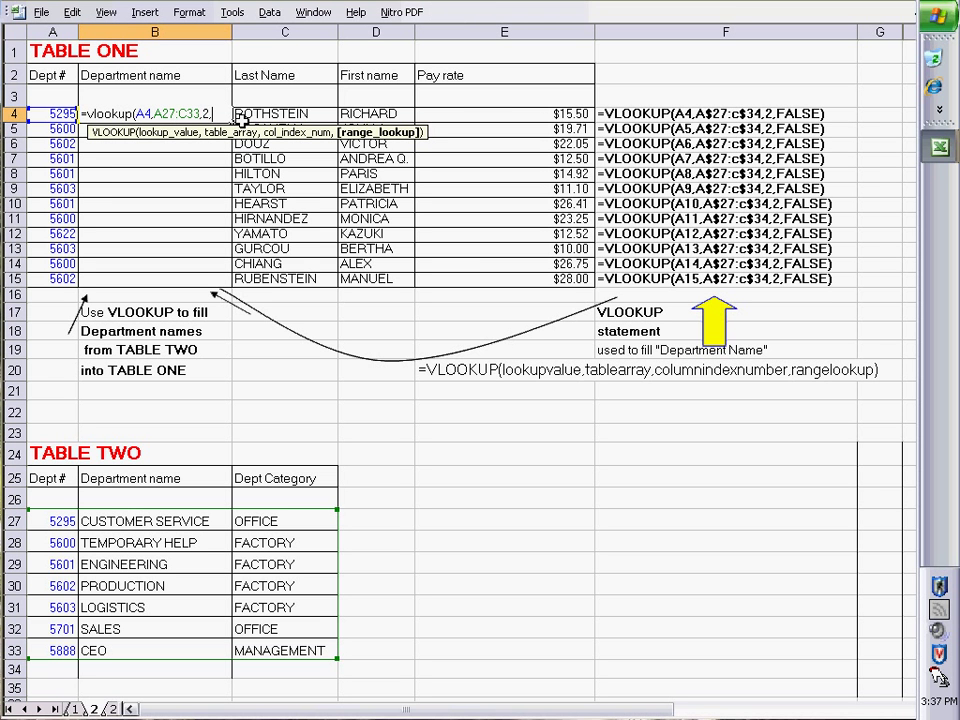
{"action": "type", "text": "false"}
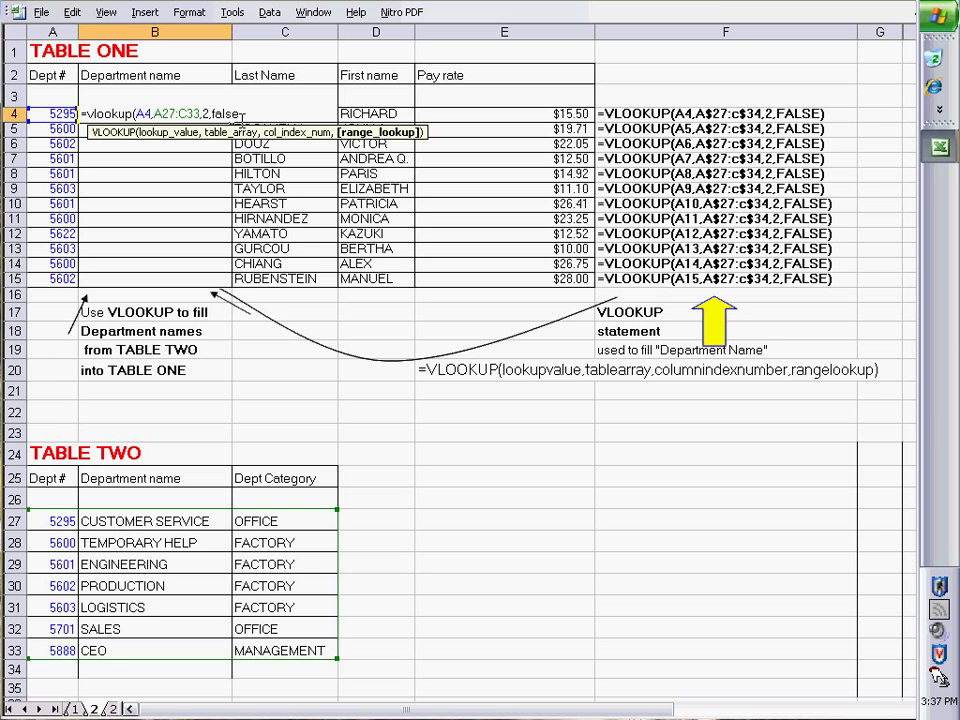
{"action": "type", "text": ")"}
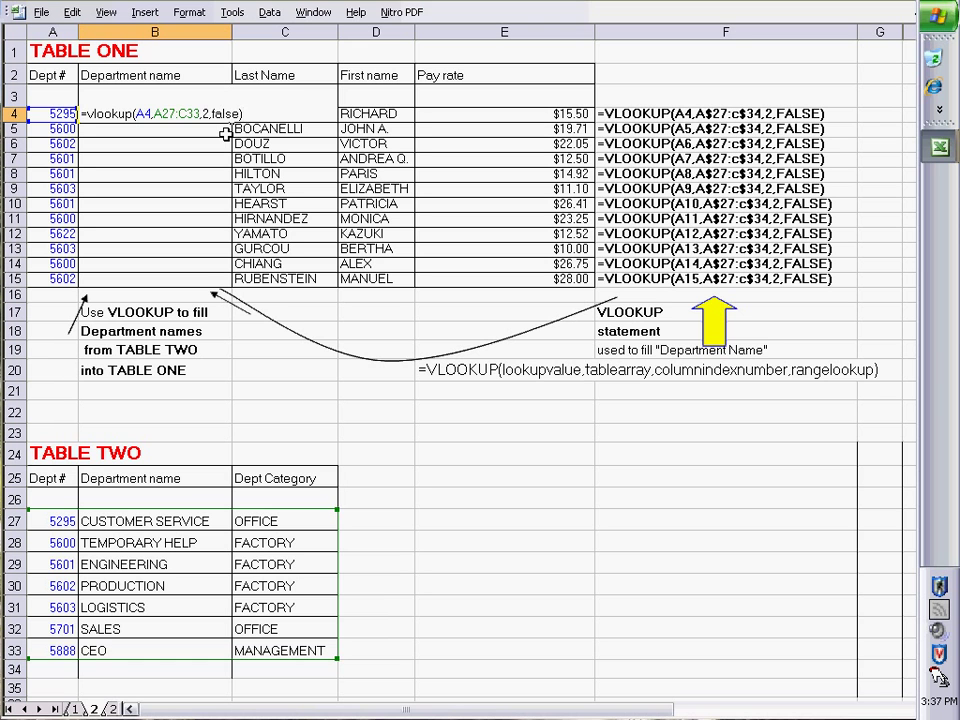
{"action": "key", "text": "Return"}
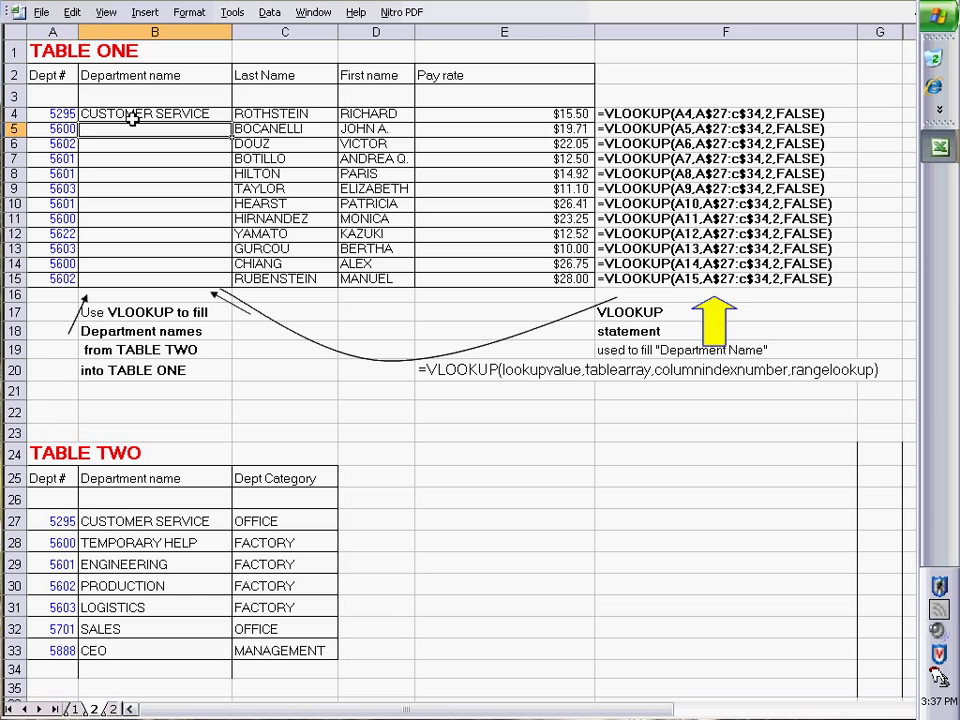
Step: Change B4's lookup range to A$27:C$33 so the rows stay fixed when copied
{"action": "double_click", "coordinate": [133, 114]}
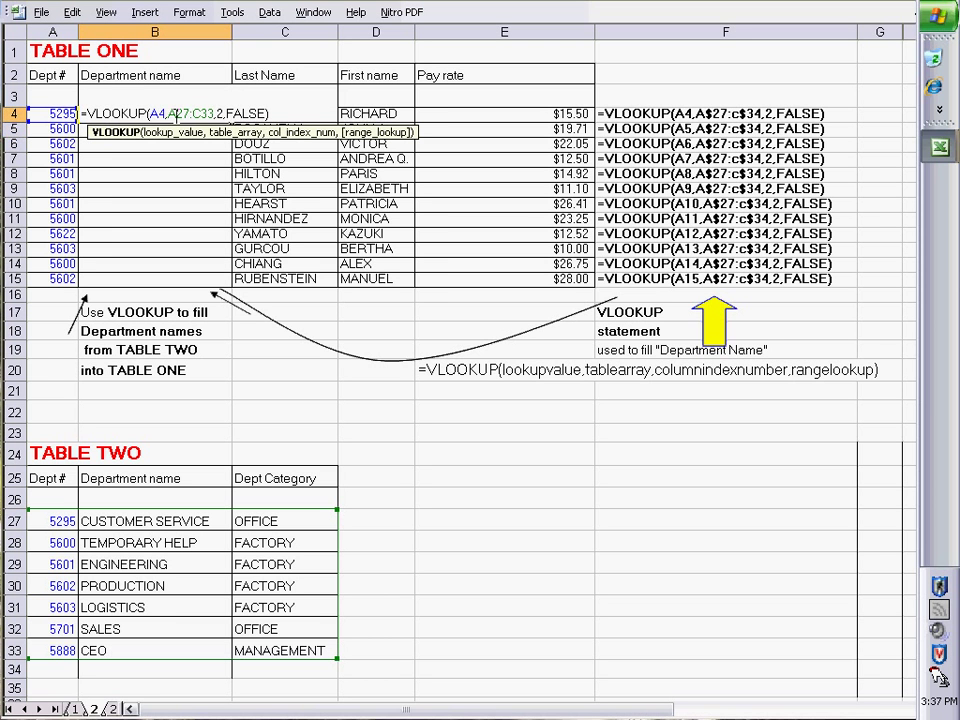
{"action": "left_click", "coordinate": [174, 114]}
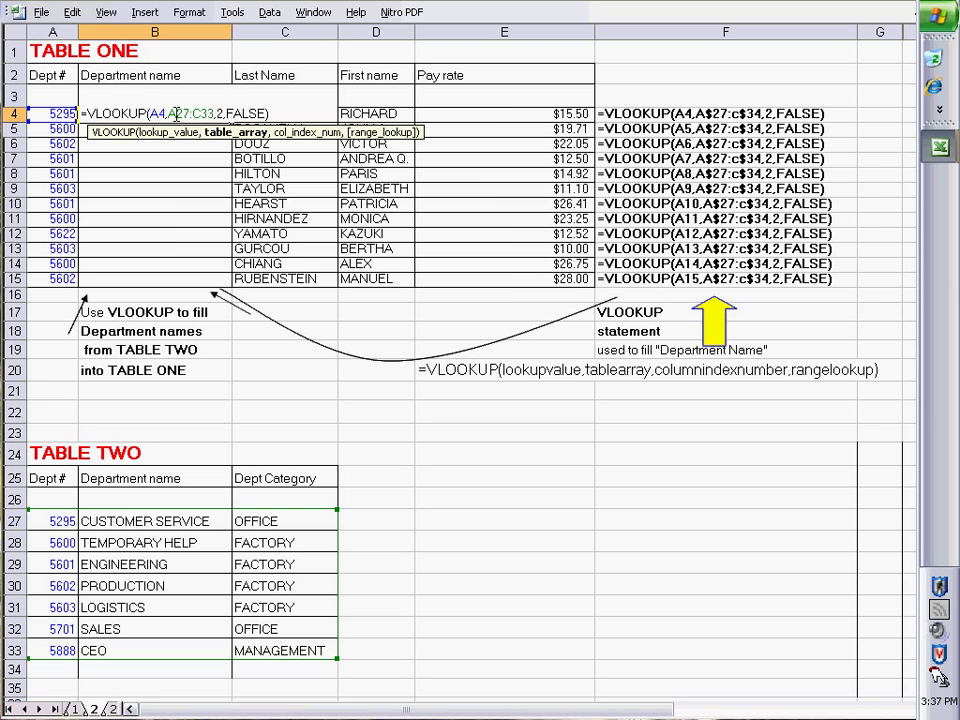
{"action": "type", "text": "$"}
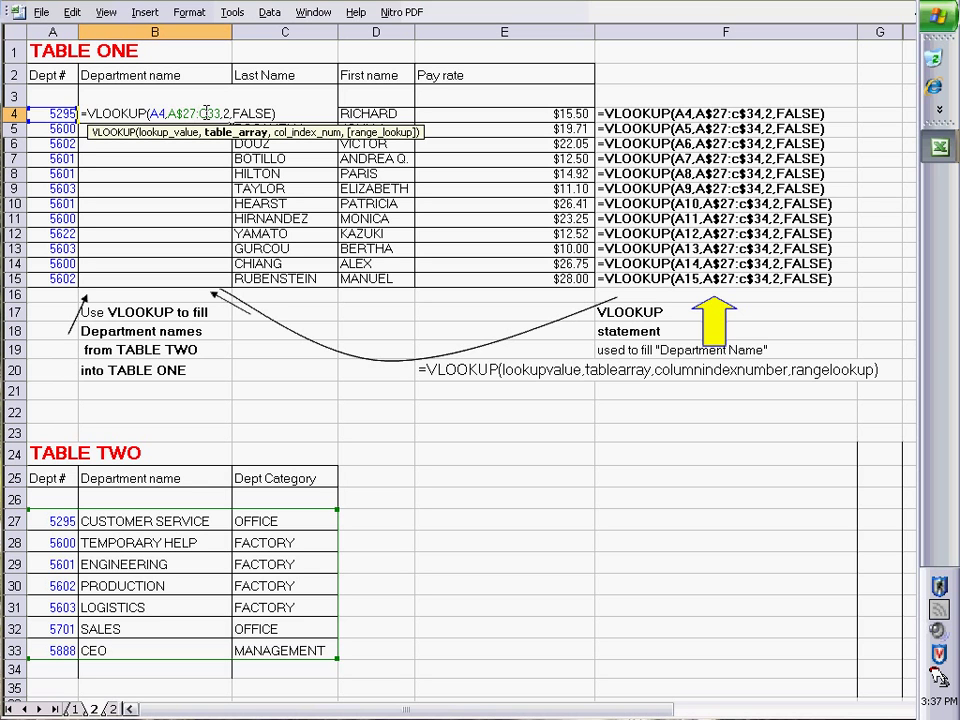
{"action": "left_click", "coordinate": [206, 113]}
{"action": "type", "text": "$"}
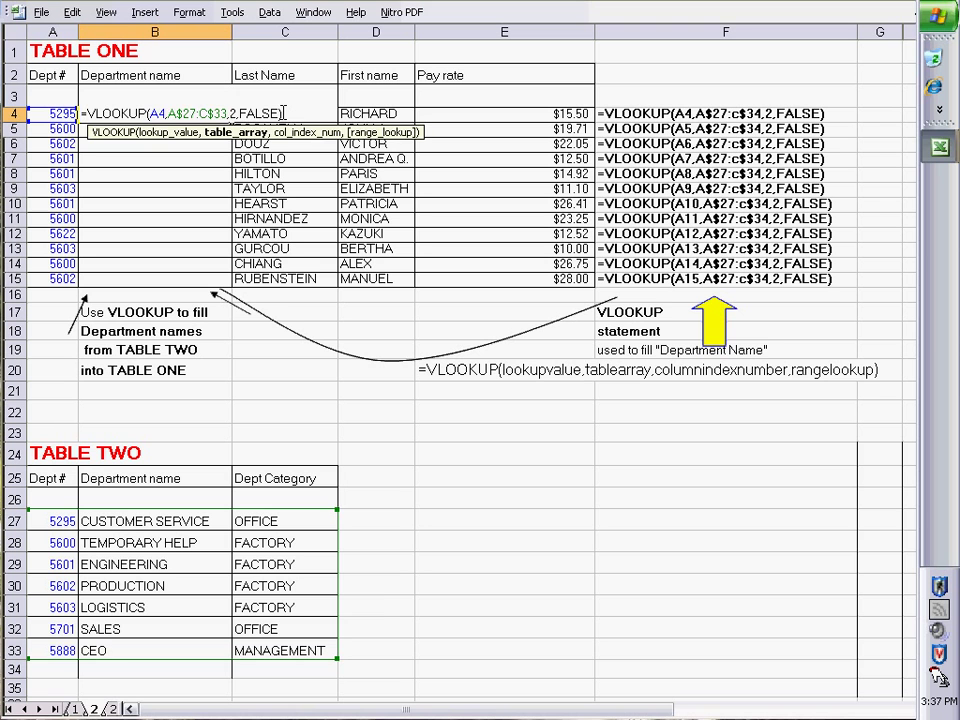
{"action": "key", "text": "Return"}
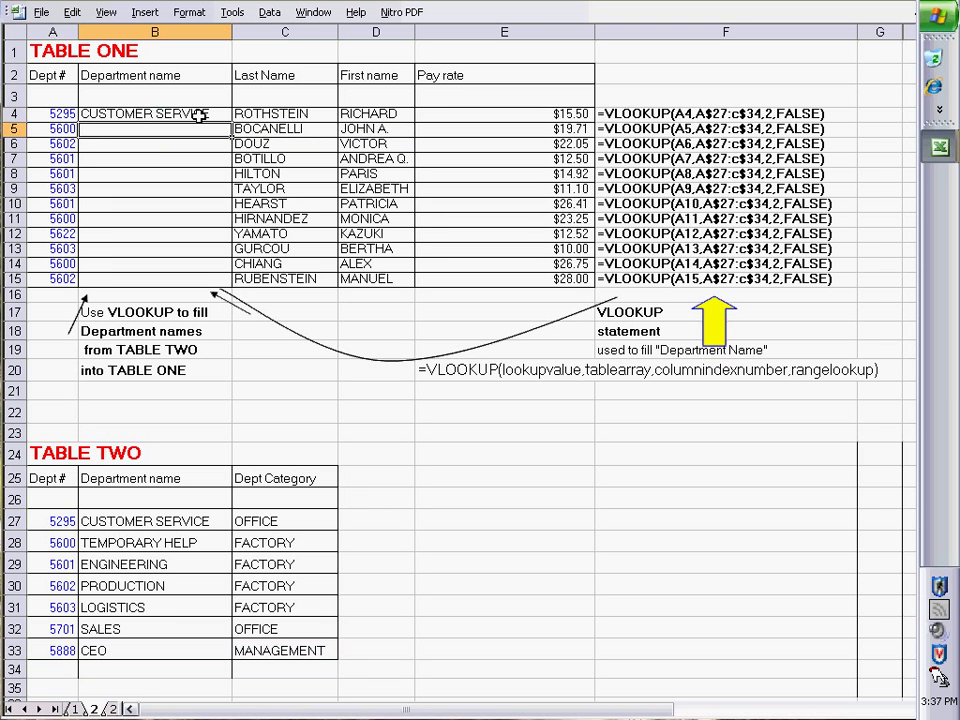
{"action": "left_click", "coordinate": [200, 116]}
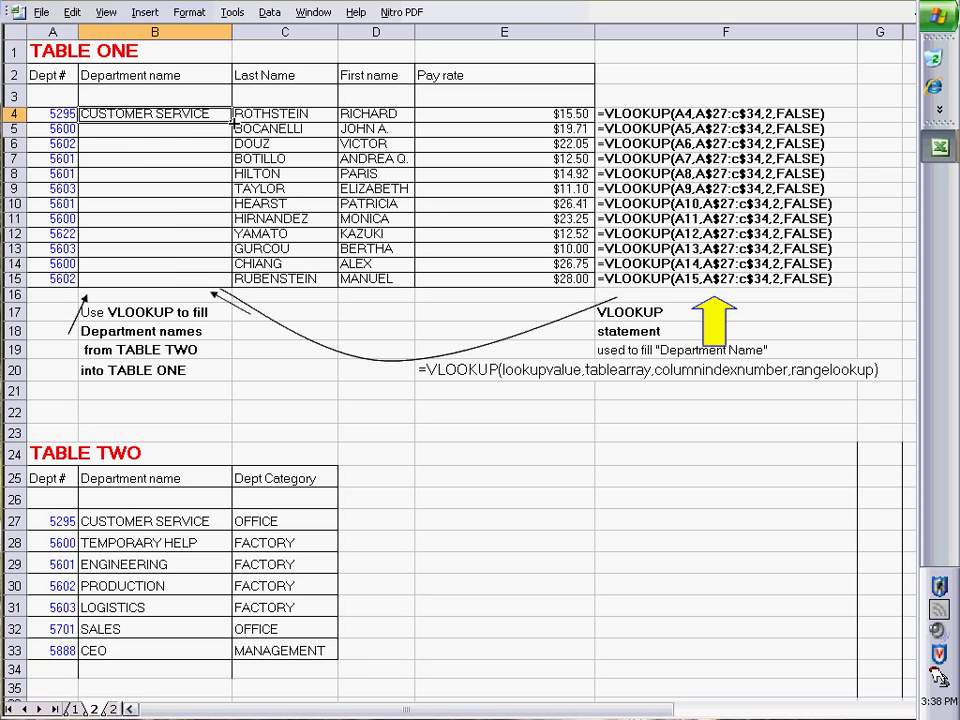
Step: Fill B4's VLOOKUP down to B15, then switch B12's match setting to TRUE
{"action": "left_click_drag", "start_coordinate": [233, 122], "coordinate": [227, 283]}
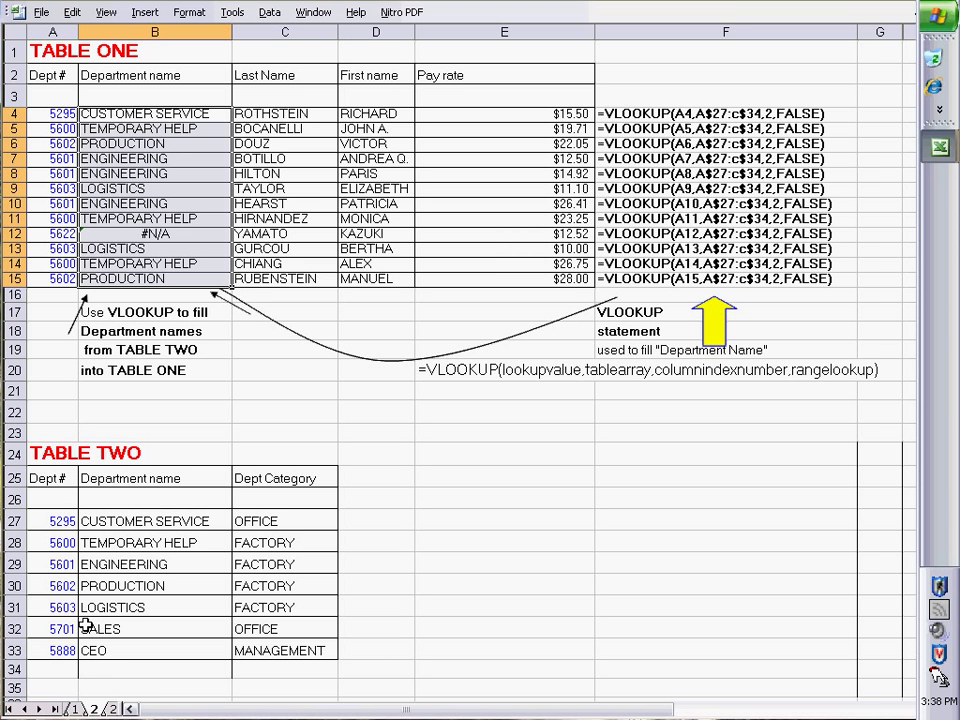
{"action": "double_click", "coordinate": [108, 232]}
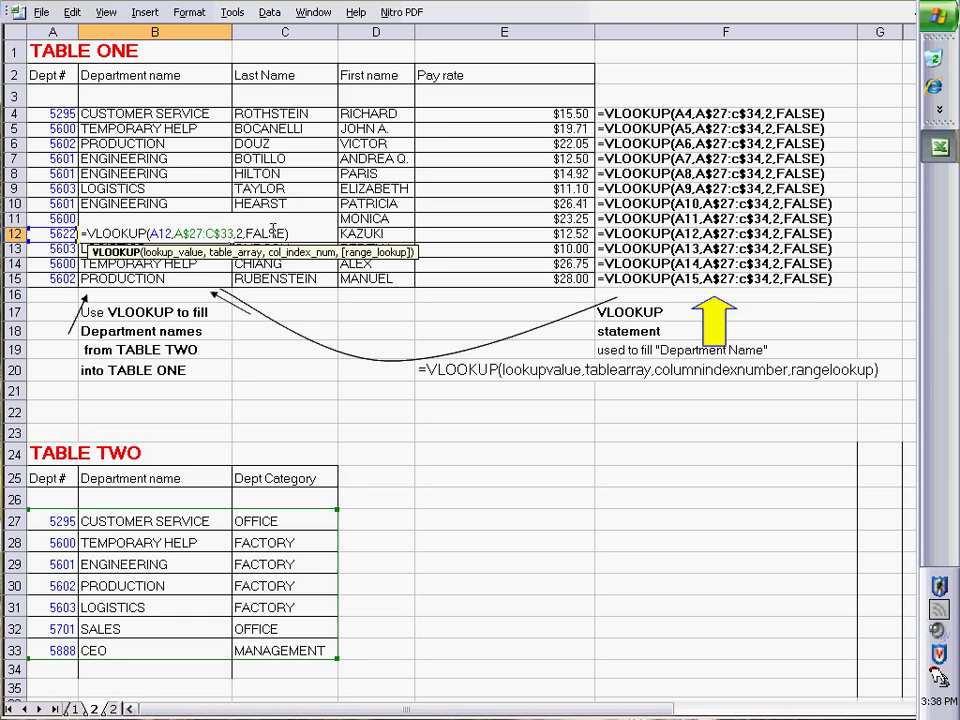
{"action": "double_click", "coordinate": [273, 230]}
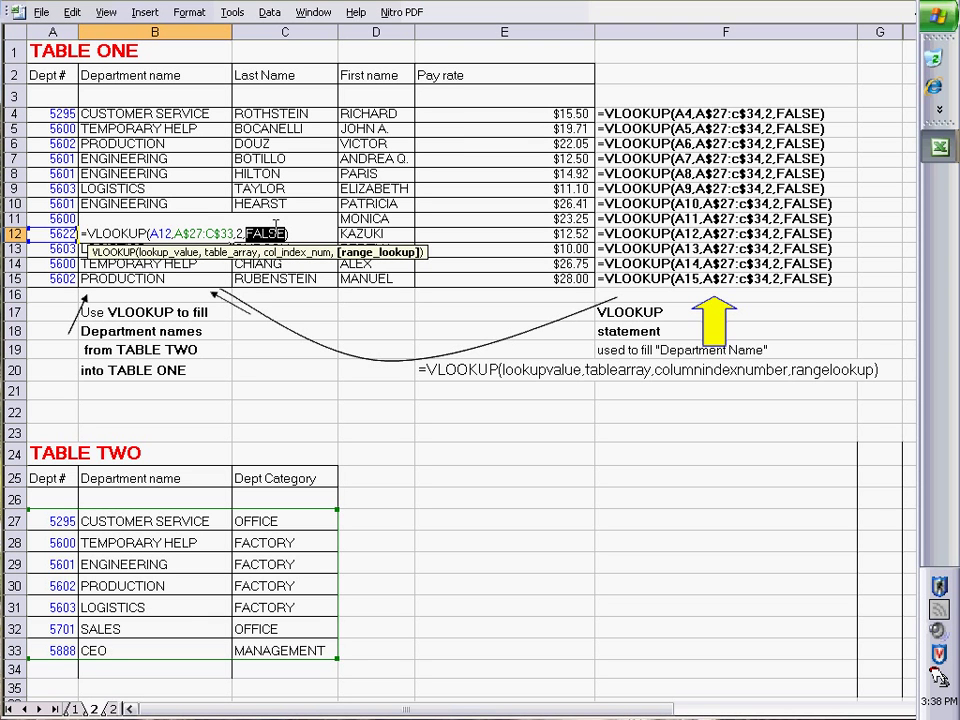
{"action": "type", "text": "true"}
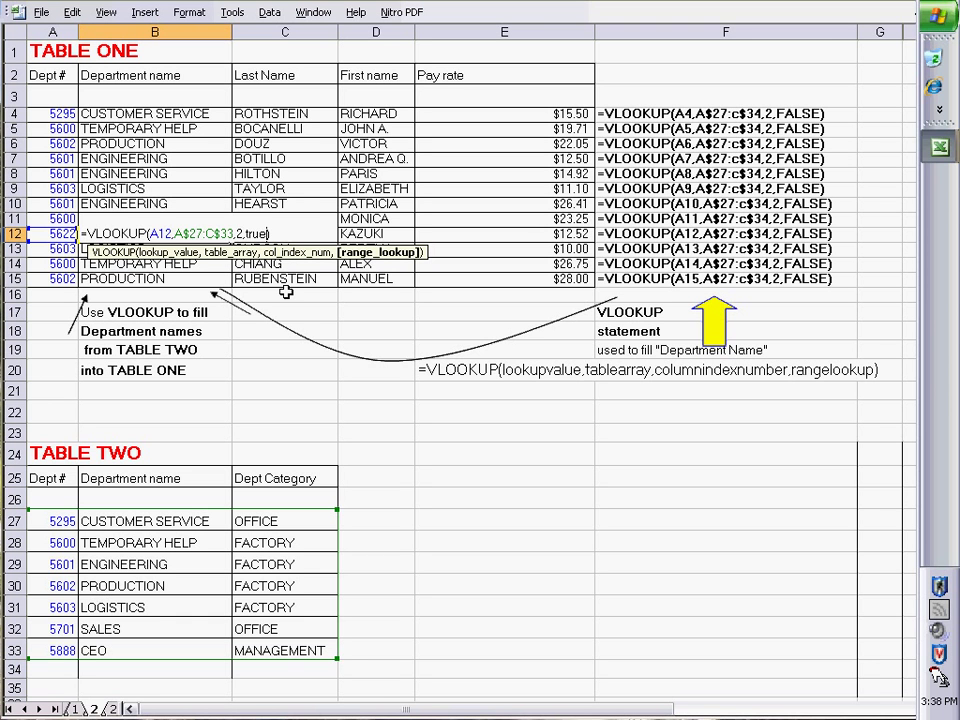
{"action": "key", "text": "Return"}
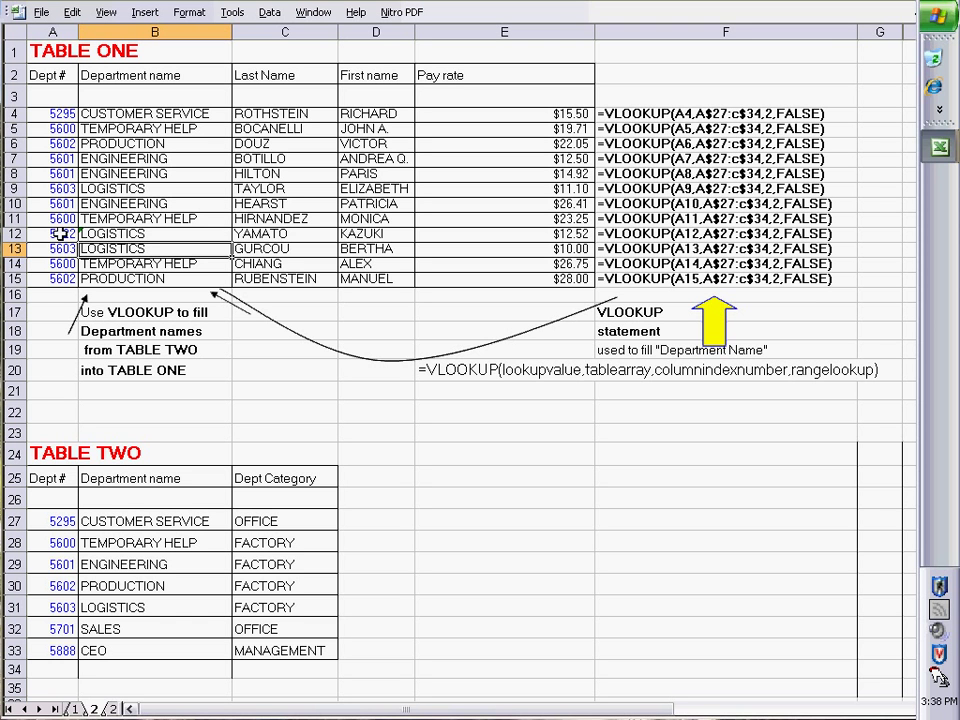
Step: Change B12's match setting back to FALSE so department 5622 shows #N/A
{"action": "double_click", "coordinate": [120, 236]}
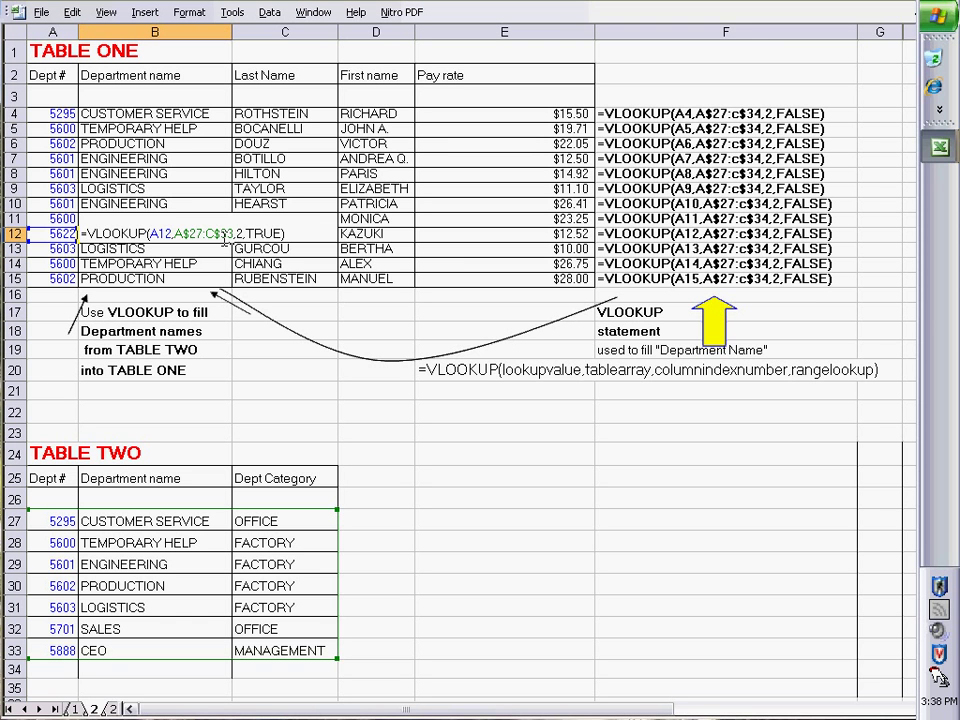
{"action": "left_click", "coordinate": [118, 233]}
{"action": "left_click_drag", "start_coordinate": [245, 233], "coordinate": [278, 228]}
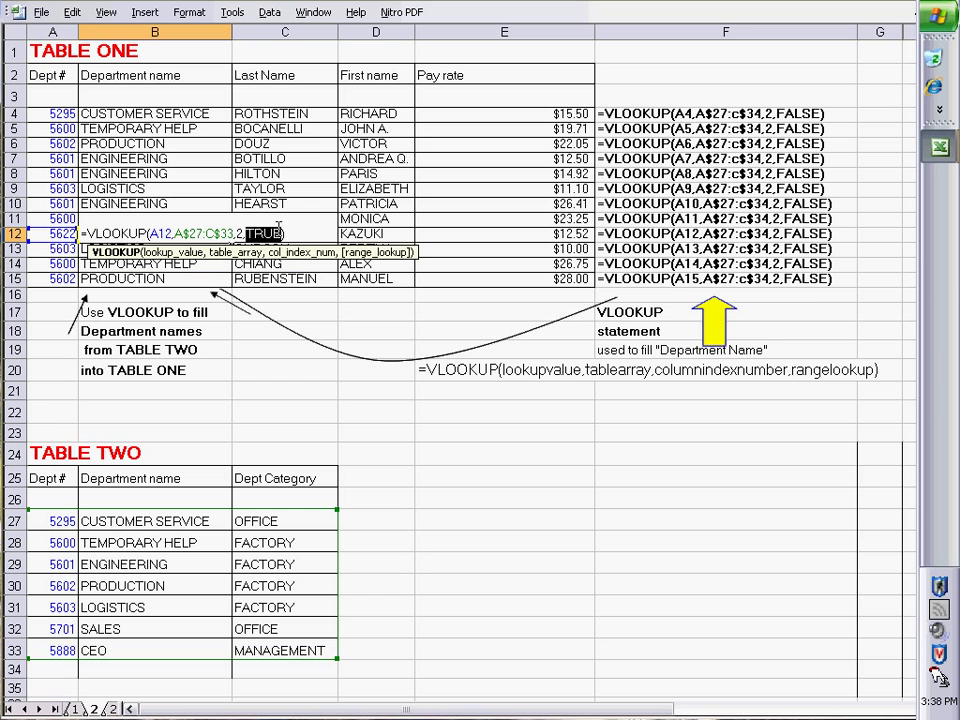
{"action": "type", "text": "false"}
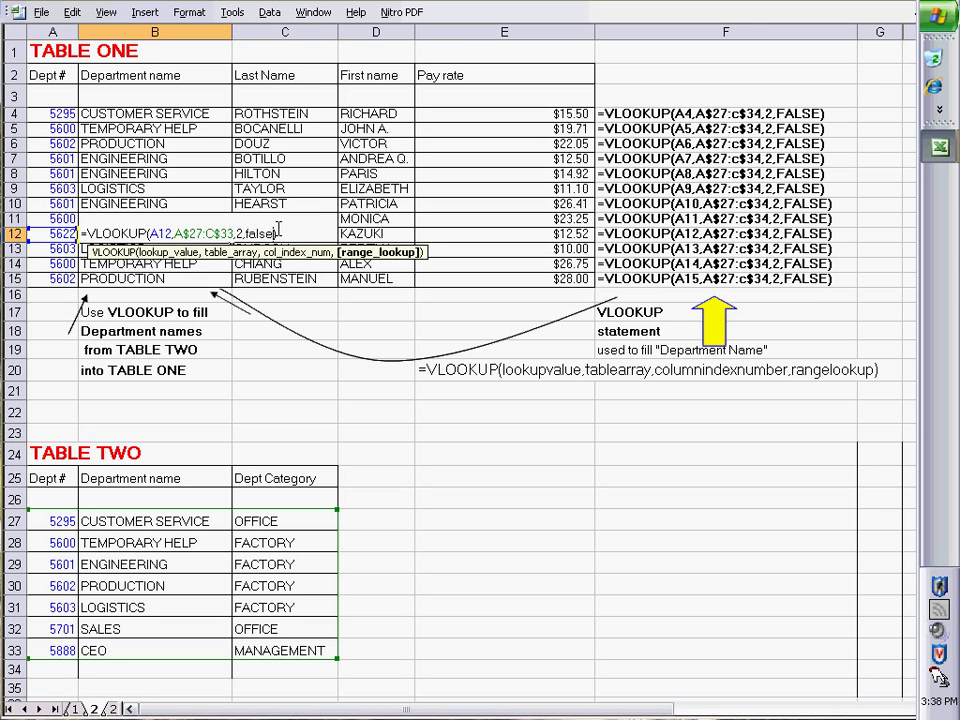
{"action": "key", "text": "Return"}
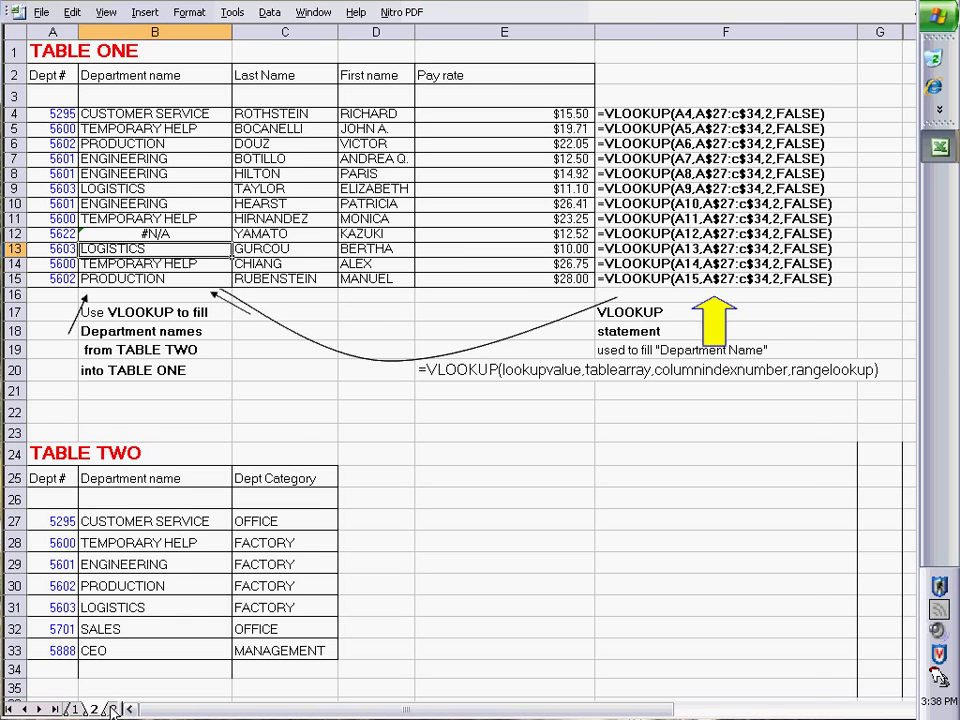
Step: Go via sheet 21 to sheet 3 with the IF and IF + AND pay-list examples
{"action": "left_click", "coordinate": [113, 709]}
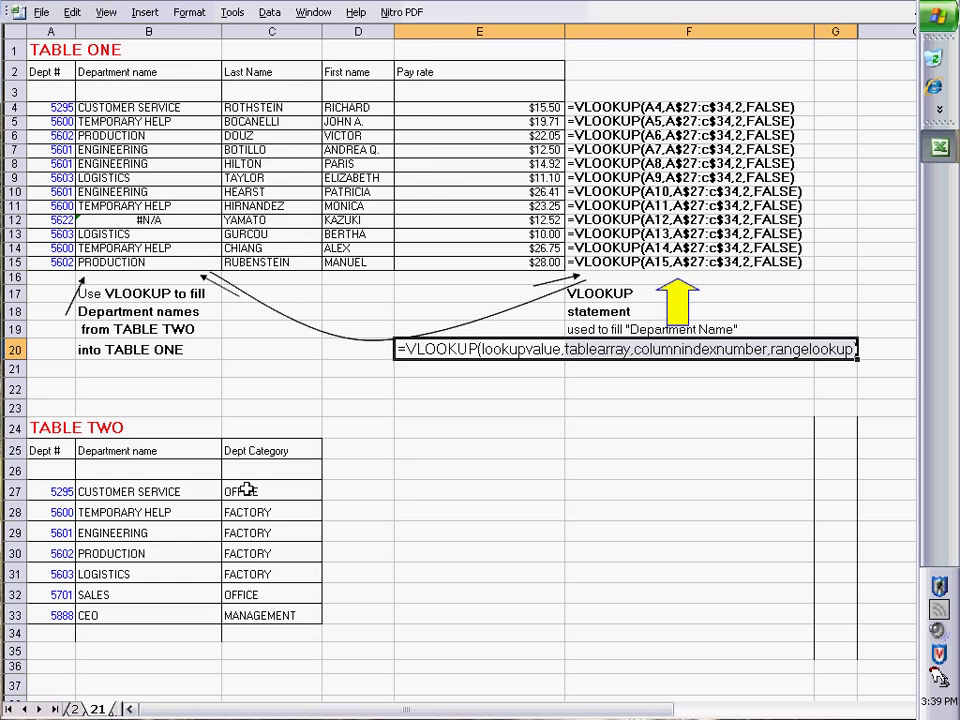
{"action": "left_click", "coordinate": [117, 709]}
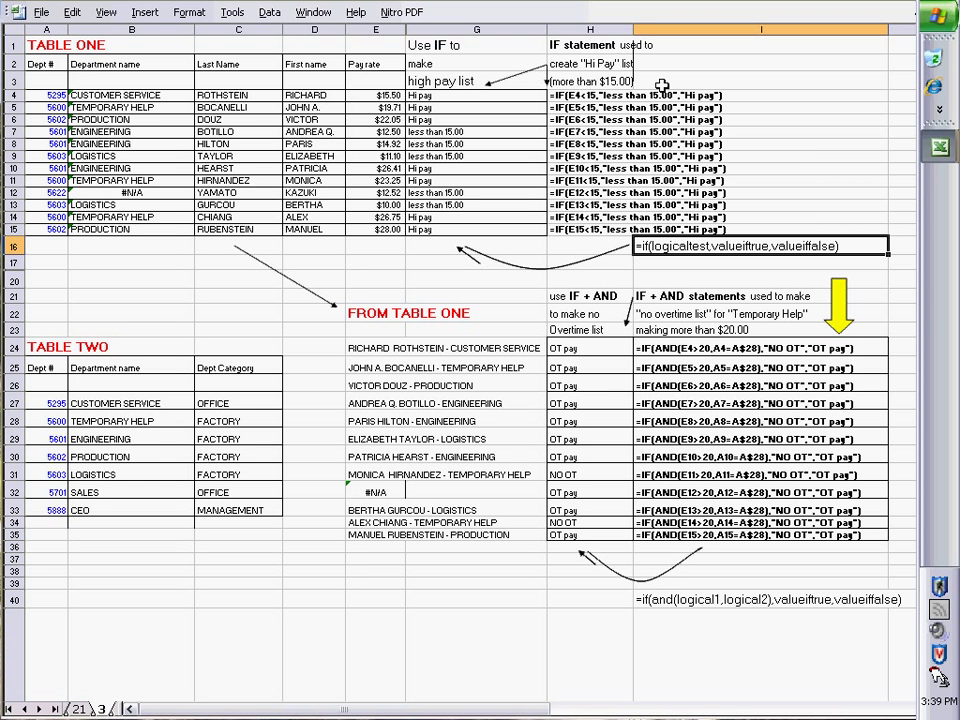
Step: Inspect G4's IF formula, then clear the Hi pay / less than 15.00 results in G4:G15
{"action": "double_click", "coordinate": [437, 96]}
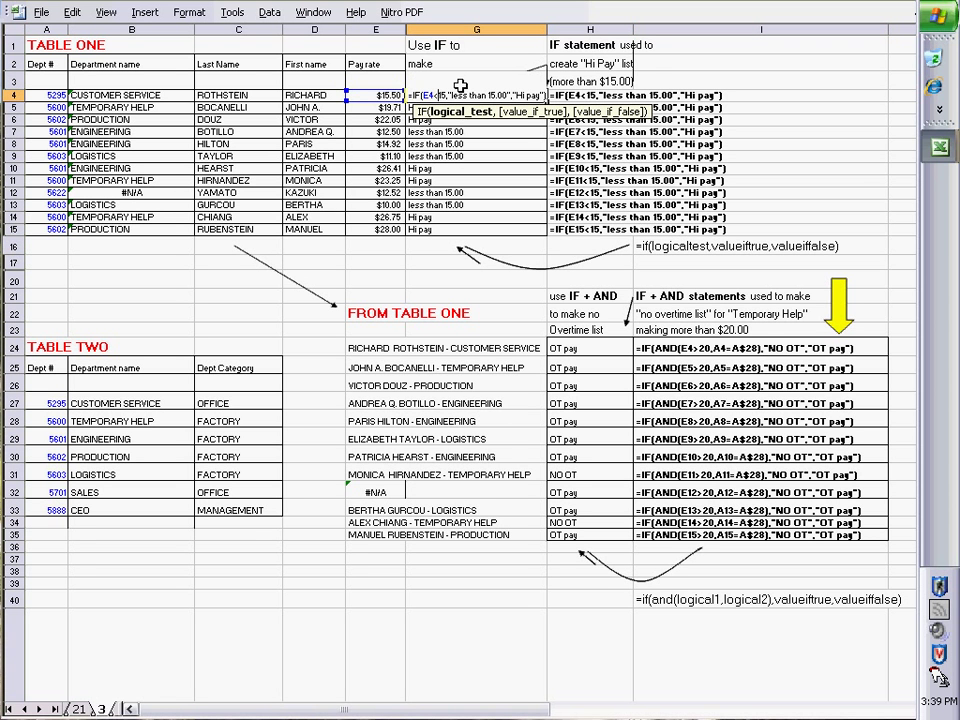
{"action": "left_click", "coordinate": [668, 96]}
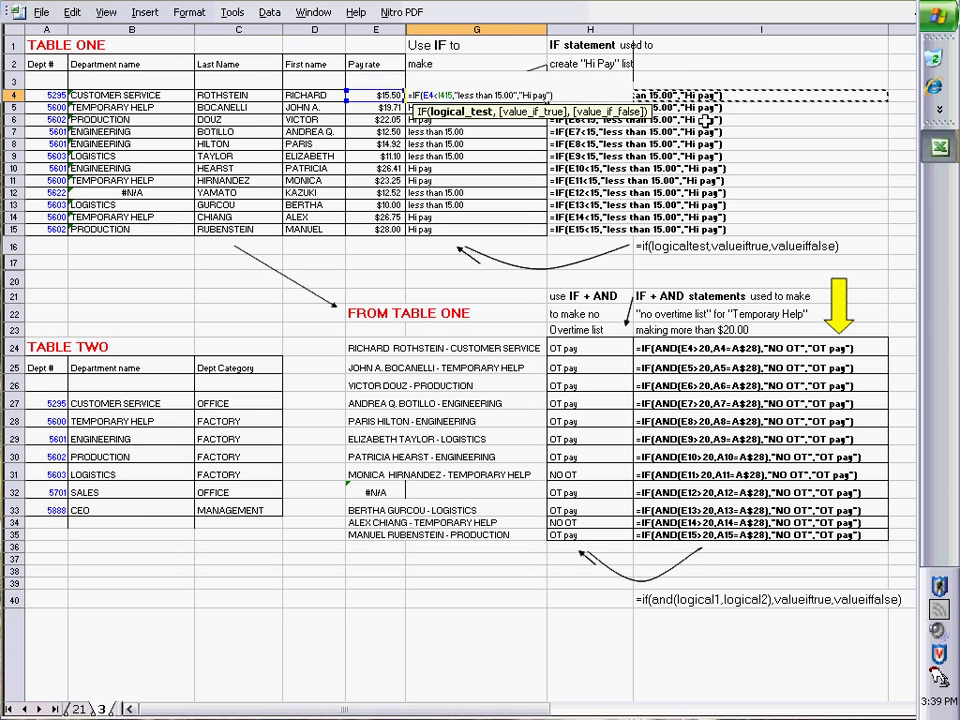
{"action": "left_click", "coordinate": [706, 120]}
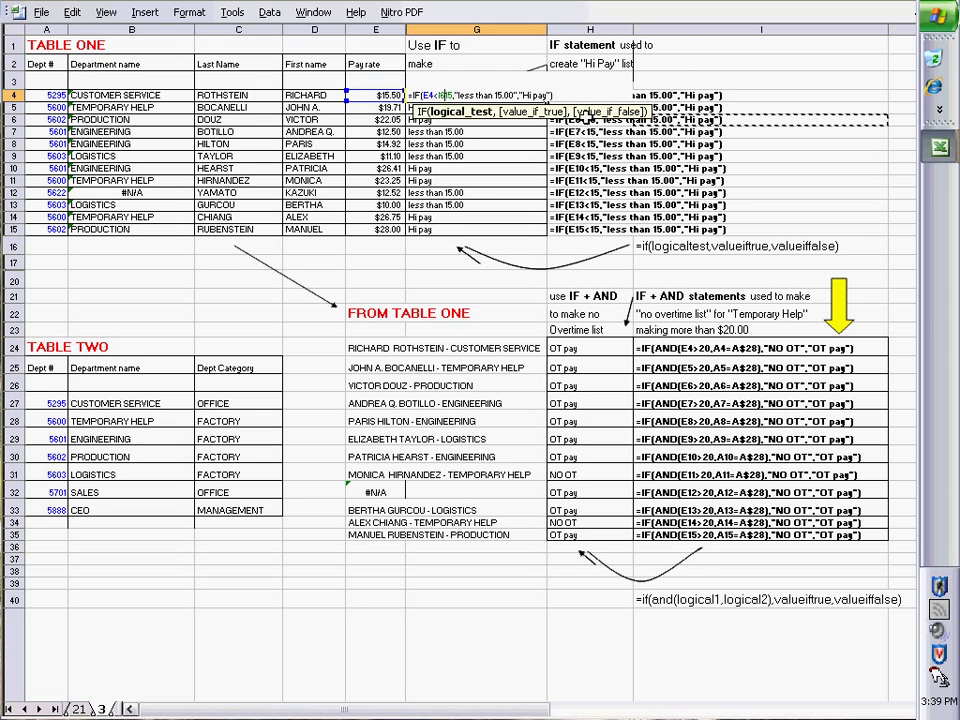
{"action": "key", "text": "Return"}
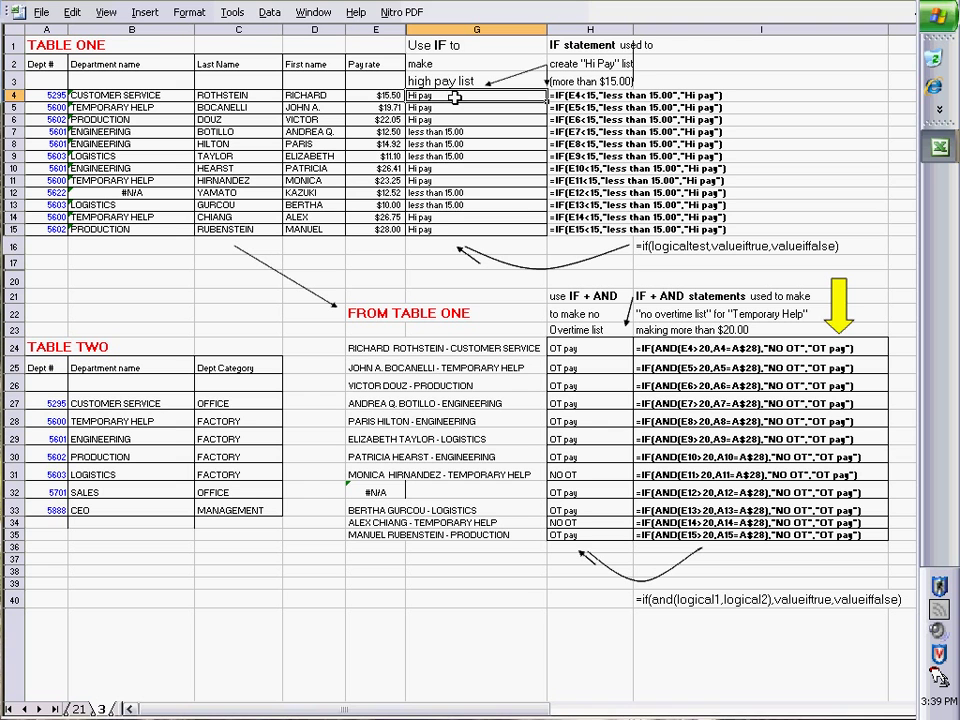
{"action": "mouse_move", "coordinate": [455, 97]}
{"action": "left_mouse_down"}
{"action": "mouse_move", "coordinate": [446, 239]}
{"action": "mouse_move", "coordinate": [446, 231]}
{"action": "left_mouse_up"}
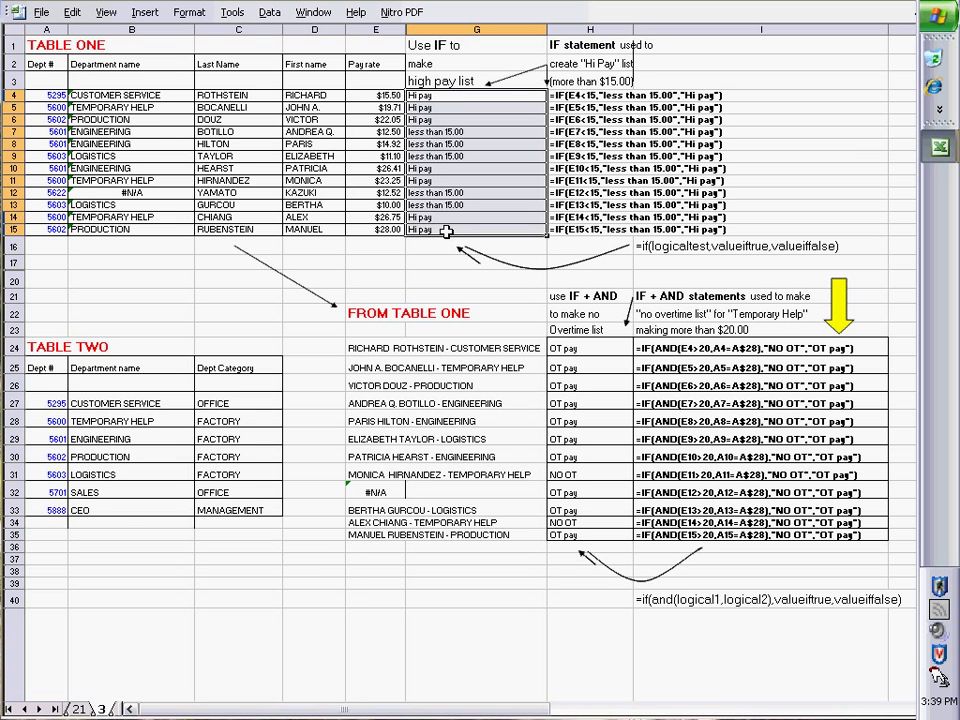
{"action": "key", "text": "Delete"}
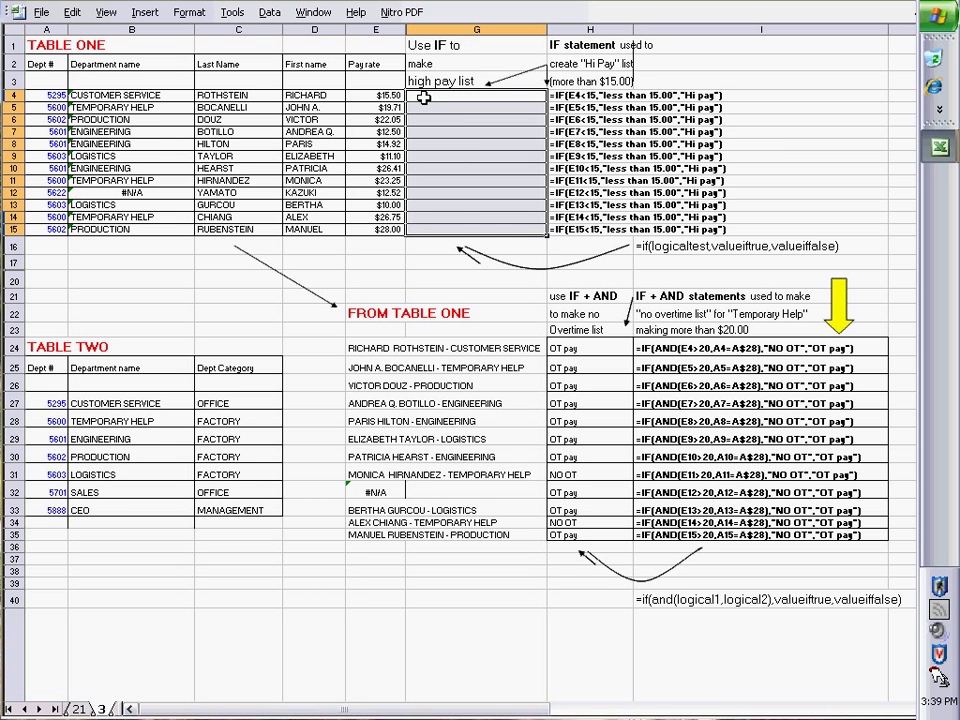
Step: Enter =if(E4<15.00,"less than 15.00","Hi pay") in G4 and fill it down to G15
{"action": "left_click", "coordinate": [424, 97]}
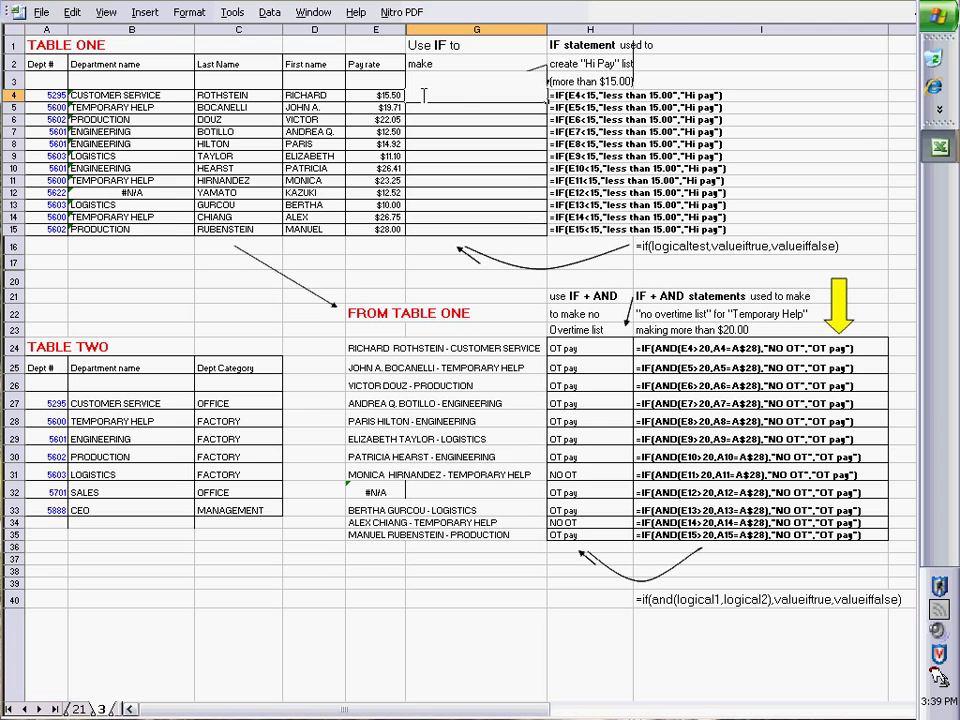
{"action": "double_click", "coordinate": [424, 97]}
{"action": "type", "text": "="}
{"action": "type", "text": "if("}
{"action": "type", "text": "("}
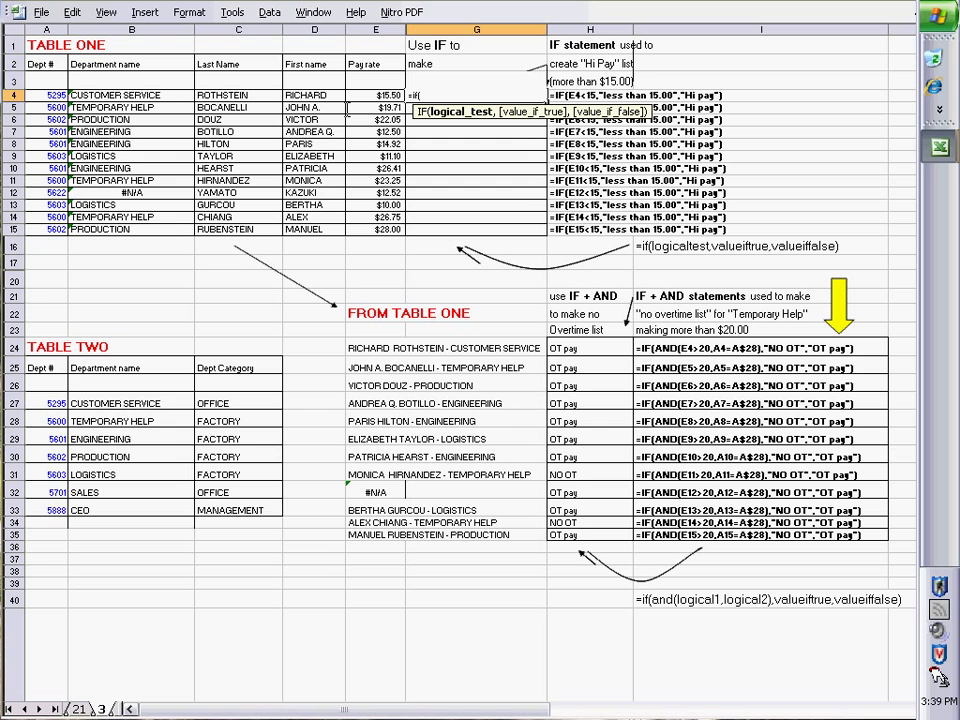
{"action": "left_click", "coordinate": [361, 97]}
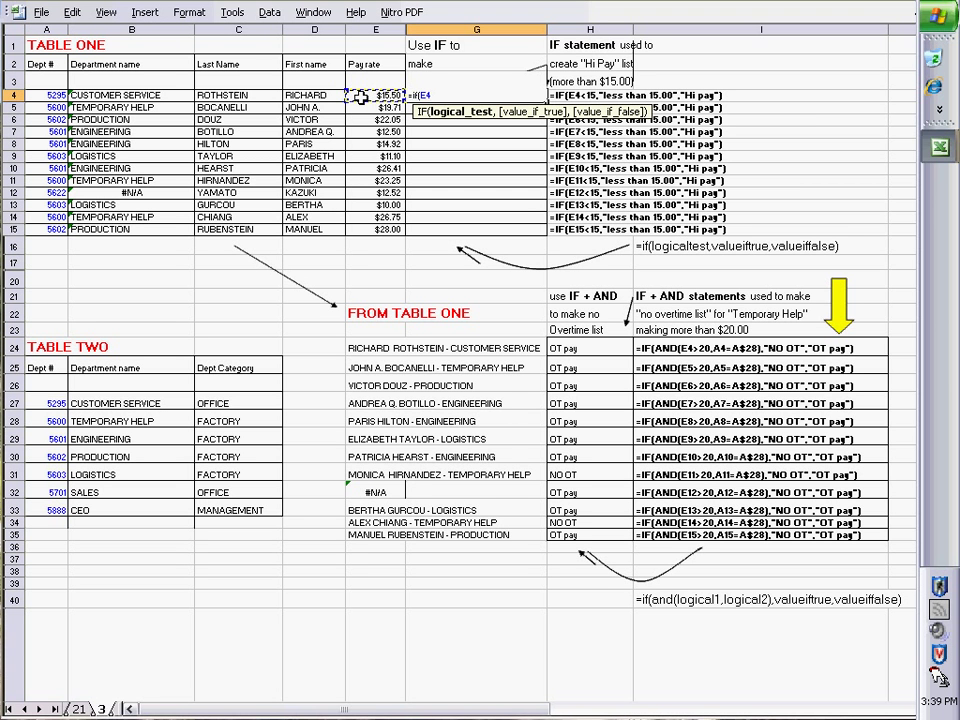
{"action": "type", "text": "<15"}
{"action": "type", "text": ".00"}
{"action": "type", "text": ","}
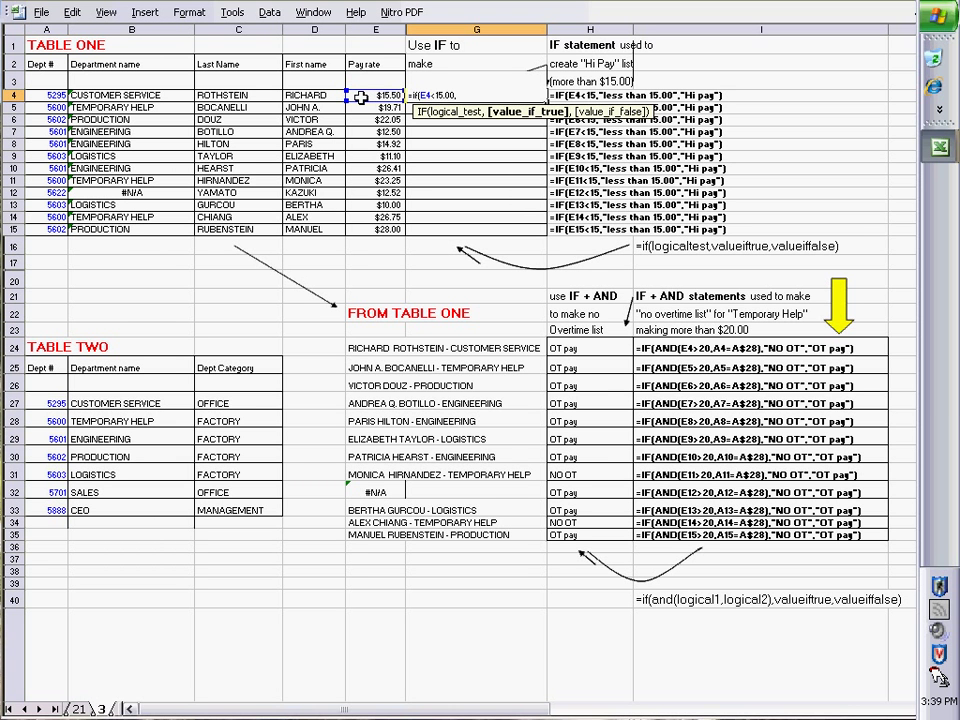
{"action": "type", "text": "\""}
{"action": "type", "text": "less"}
{"action": "type", "text": " tha"}
{"action": "type", "text": "n "}
{"action": "type", "text": "15.0"}
{"action": "type", "text": "0\""}
{"action": "type", "text": ","}
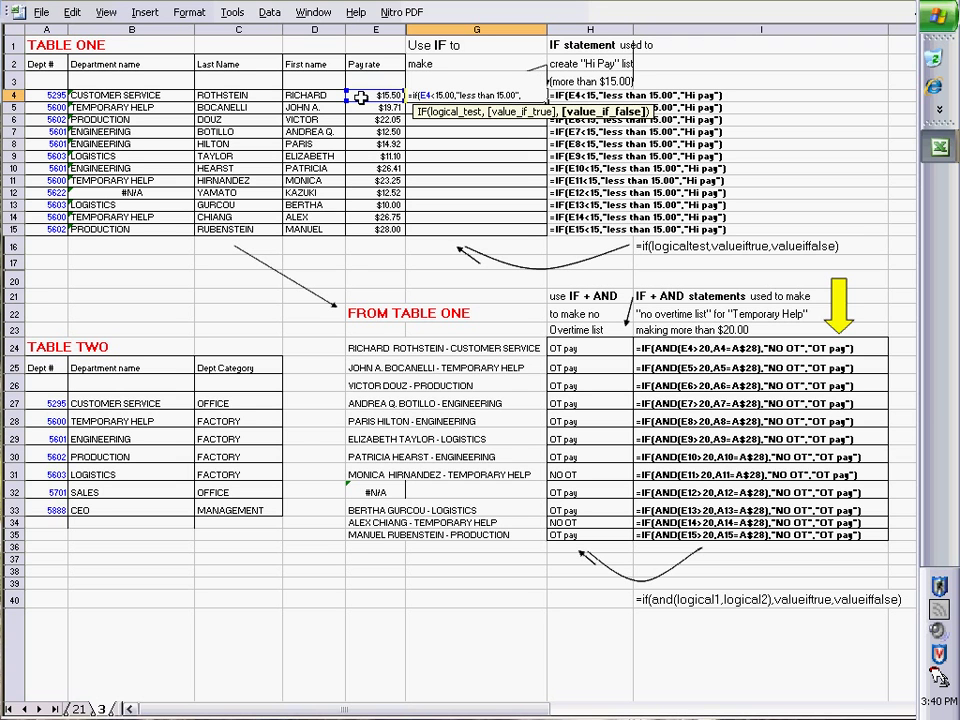
{"action": "type", "text": "\"Hi"}
{"action": "type", "text": " pay"}
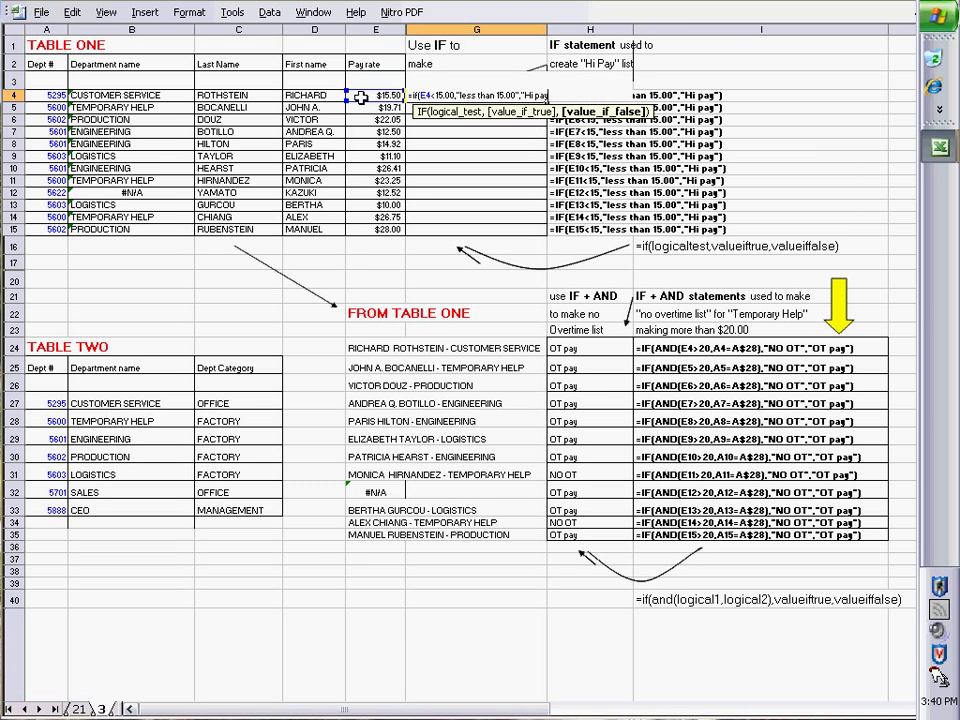
{"action": "type", "text": "\""}
{"action": "type", "text": ")"}
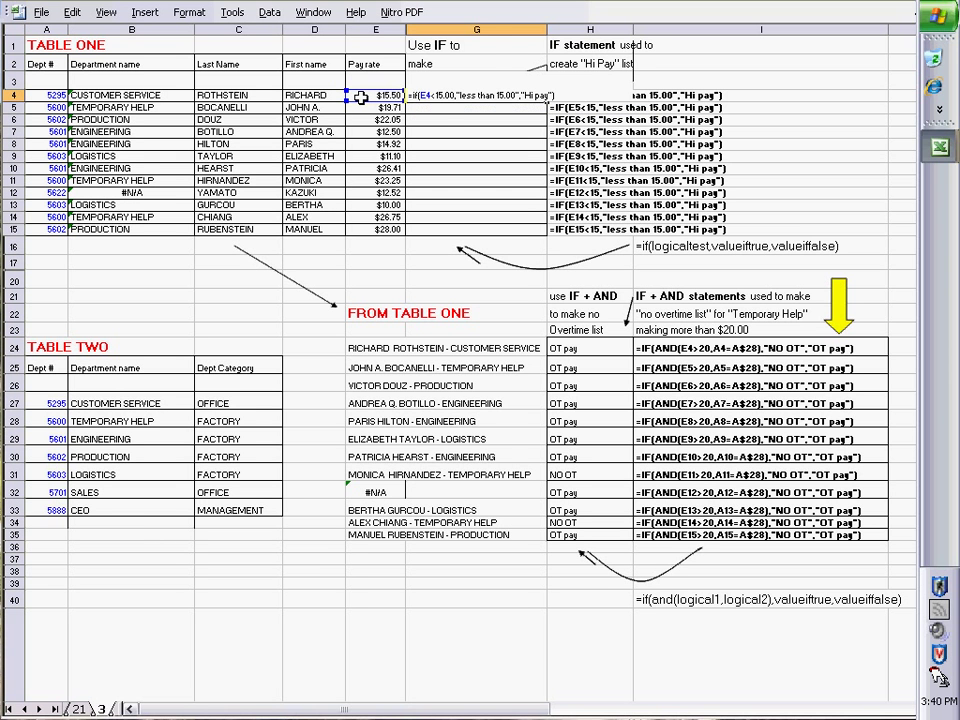
{"action": "key", "text": "Return"}
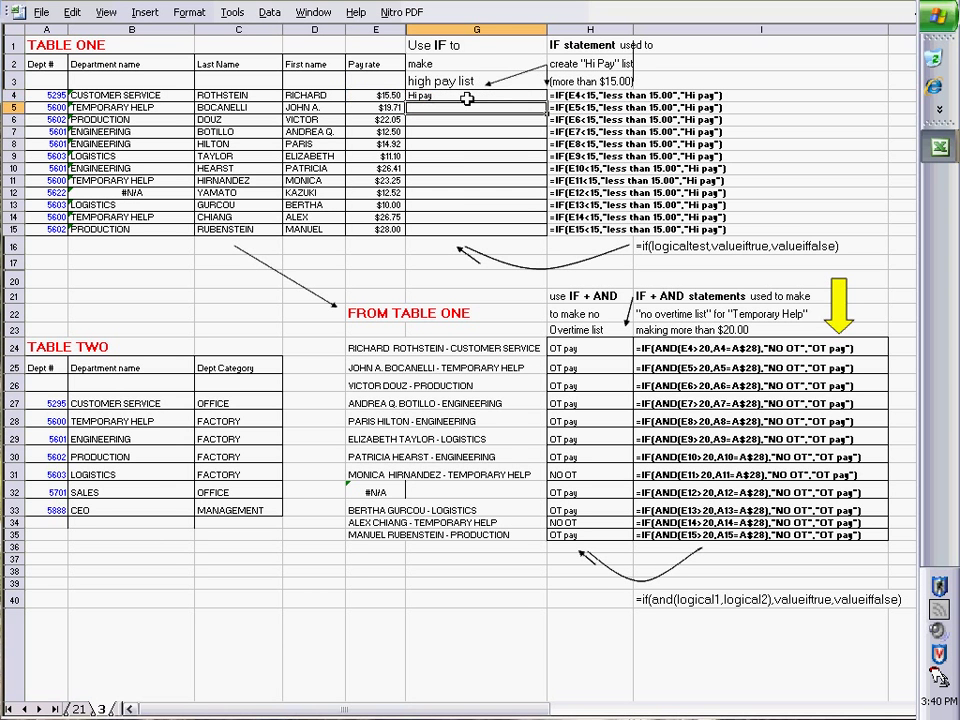
{"action": "left_click", "coordinate": [467, 98]}
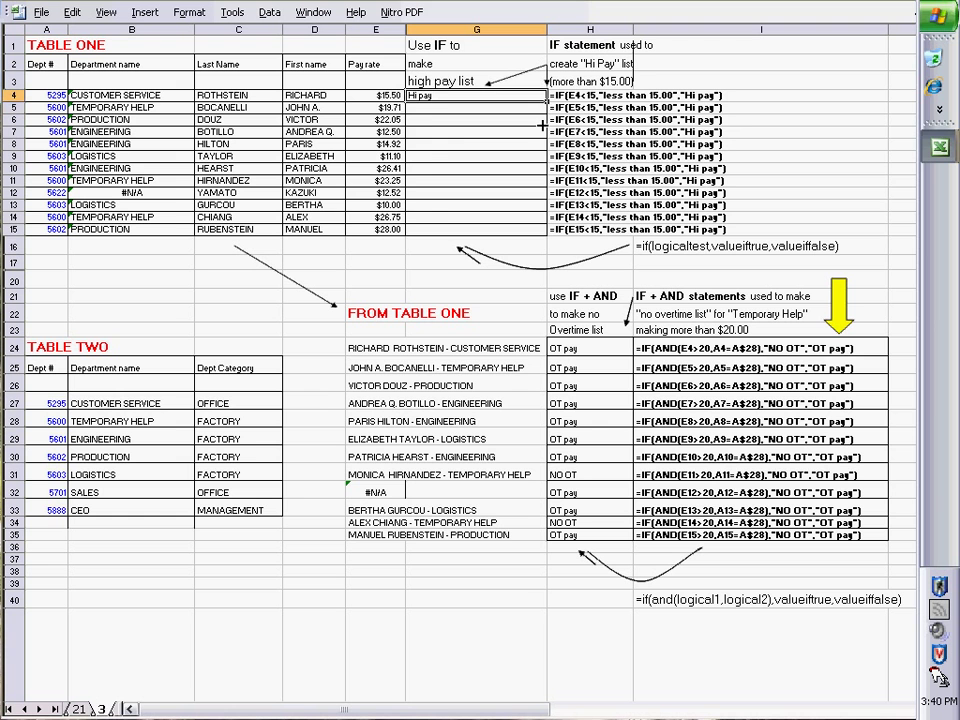
{"action": "left_click_drag", "start_coordinate": [542, 125], "coordinate": [529, 229]}
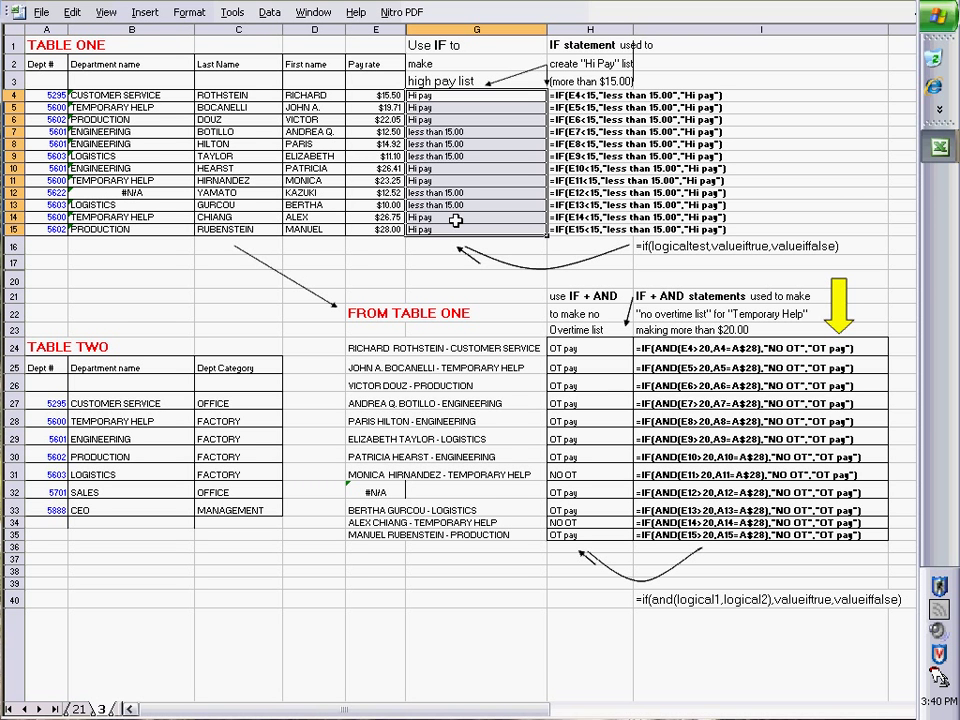
Step: View H24's IF AND formula, then clear the OT pay / NO OT results in H24:H35
{"action": "left_click", "coordinate": [478, 280]}
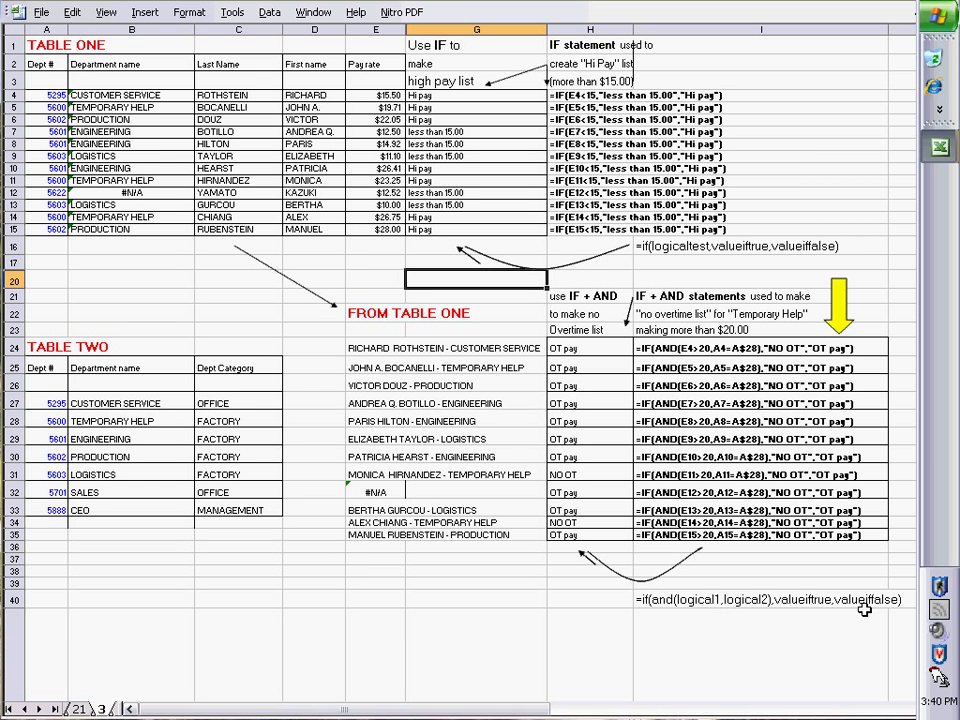
{"action": "double_click", "coordinate": [580, 348]}
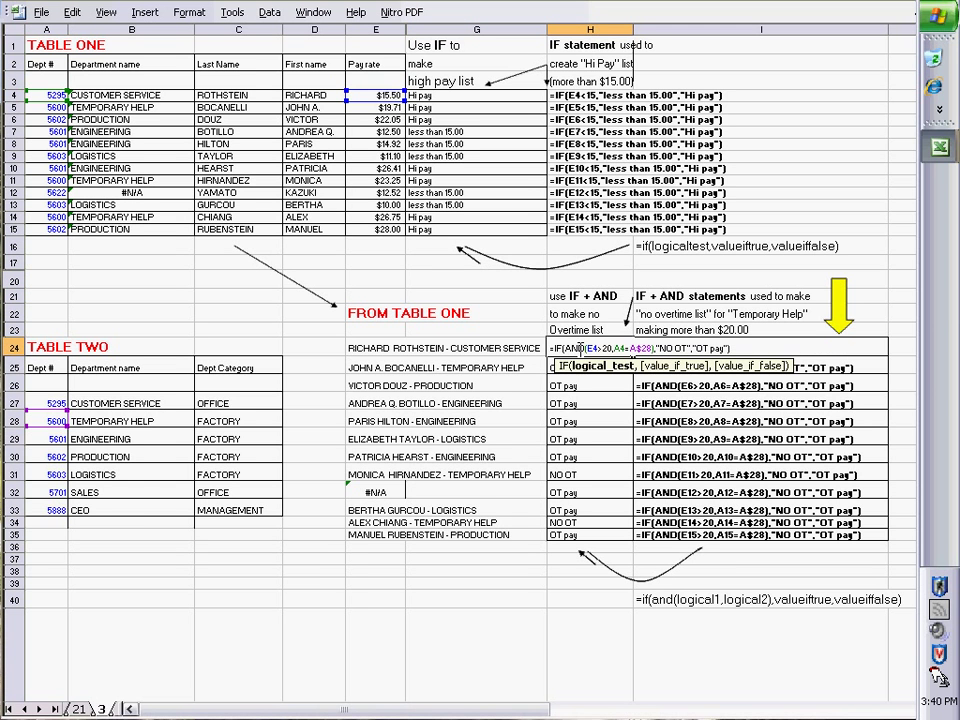
{"action": "key", "text": "Escape"}
{"action": "left_click_drag", "start_coordinate": [580, 348], "coordinate": [578, 535]}
{"action": "key", "text": "Delete"}
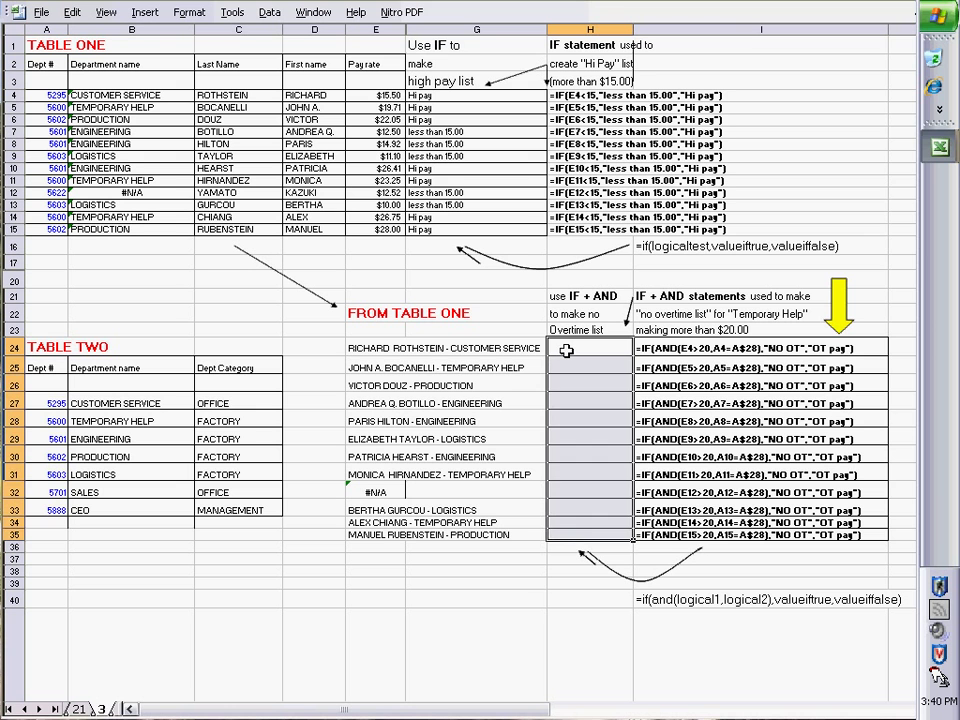
Step: Write H24's IF AND formula: E4>20.00 and A4=A28 give "NO OT", otherwise "OT pay"
{"action": "double_click", "coordinate": [566, 349]}
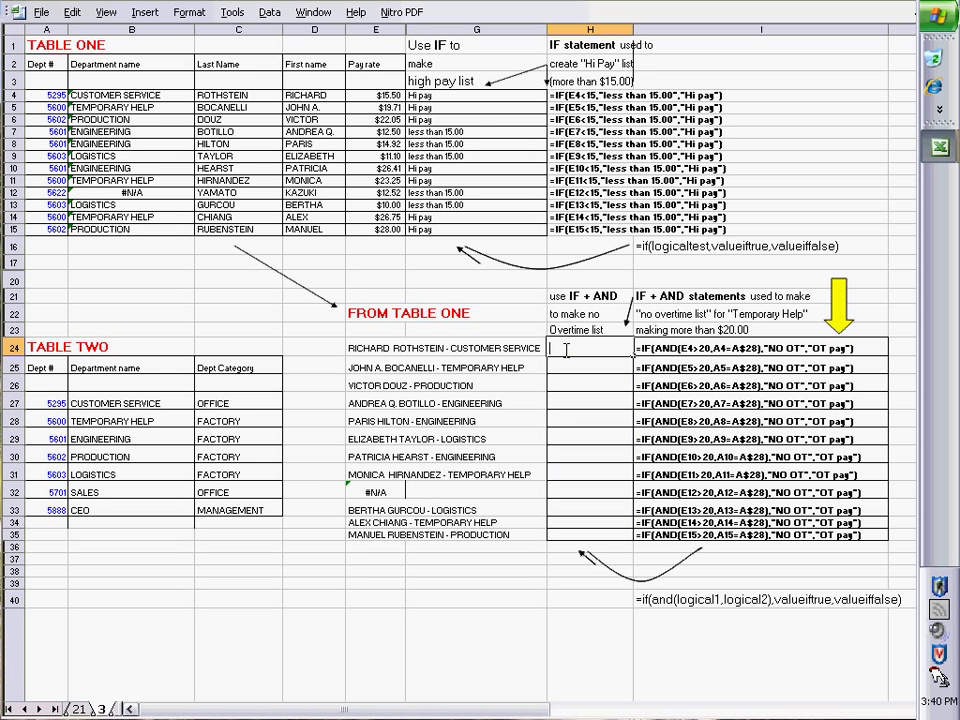
{"action": "type", "text": "=if"}
{"action": "type", "text": "("}
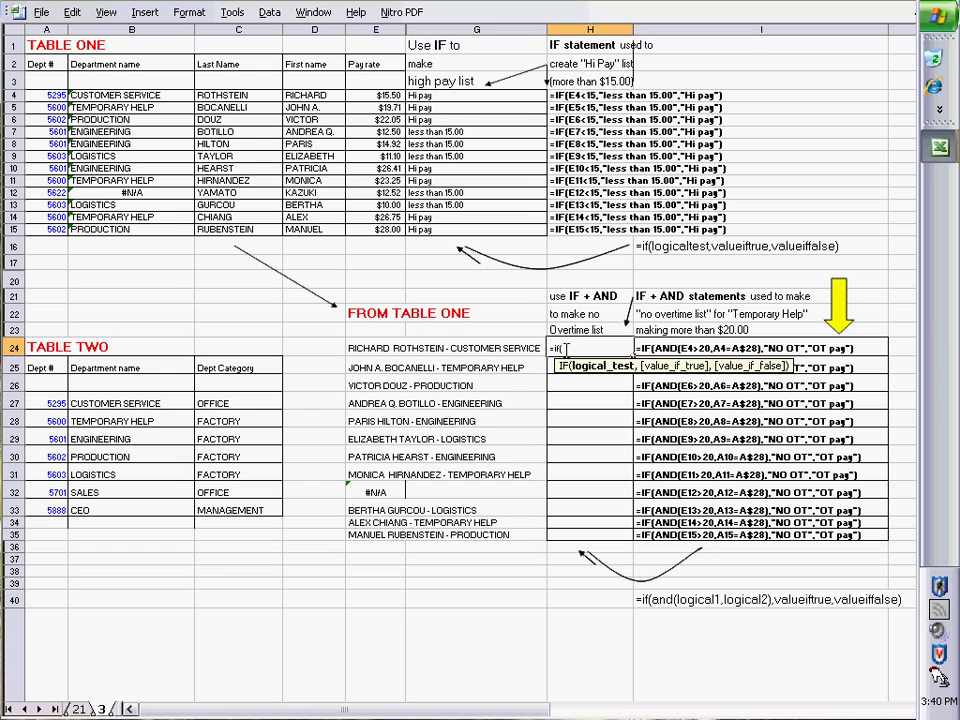
{"action": "type", "text": "a"}
{"action": "type", "text": "nd"}
{"action": "type", "text": "("}
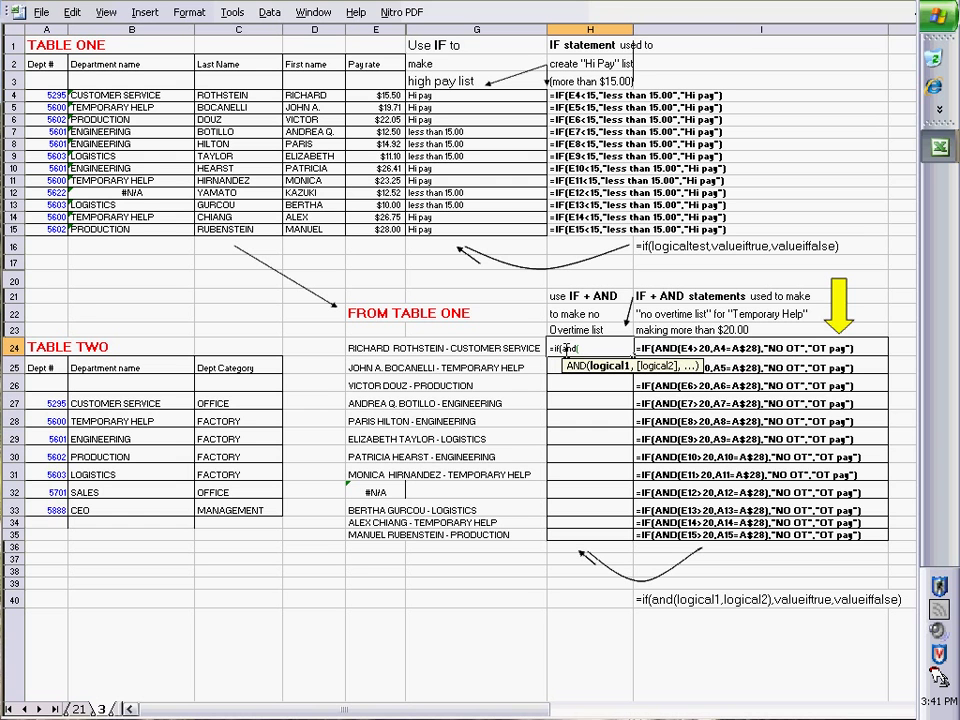
{"action": "left_click", "coordinate": [390, 96]}
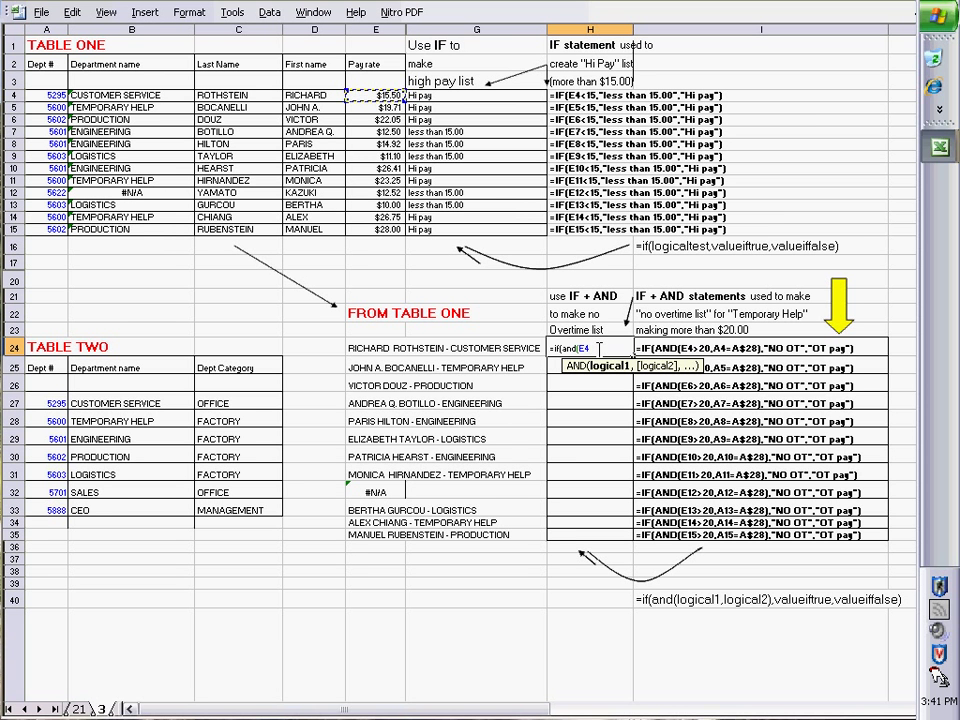
{"action": "type", "text": ">"}
{"action": "type", "text": "20.0"}
{"action": "type", "text": "0"}
{"action": "type", "text": ","}
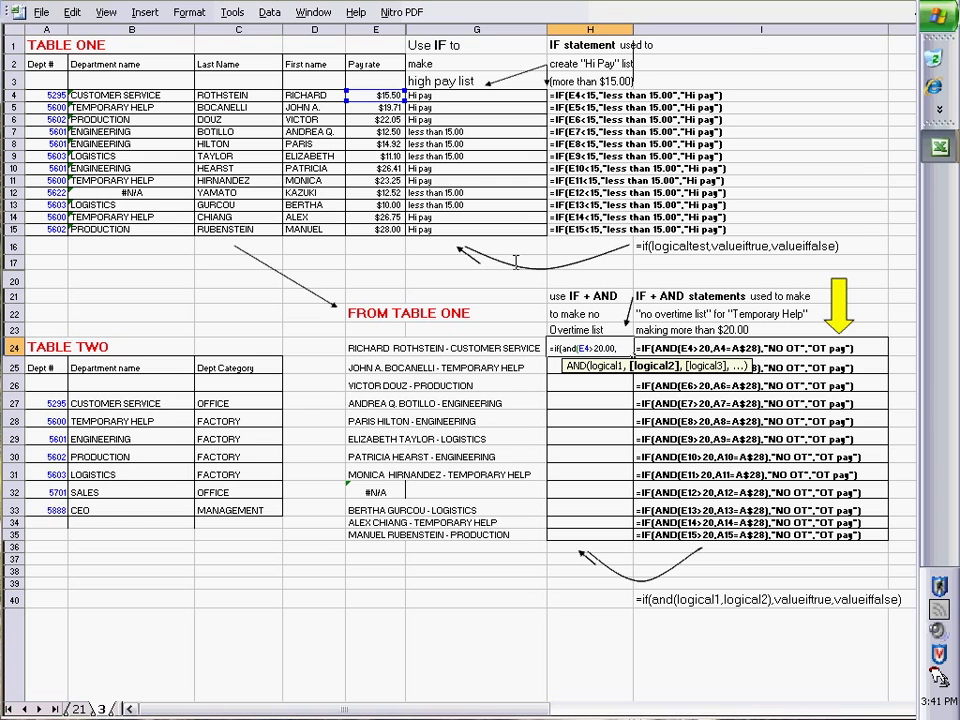
{"action": "type", "text": ","}
{"action": "left_click", "coordinate": [48, 95]}
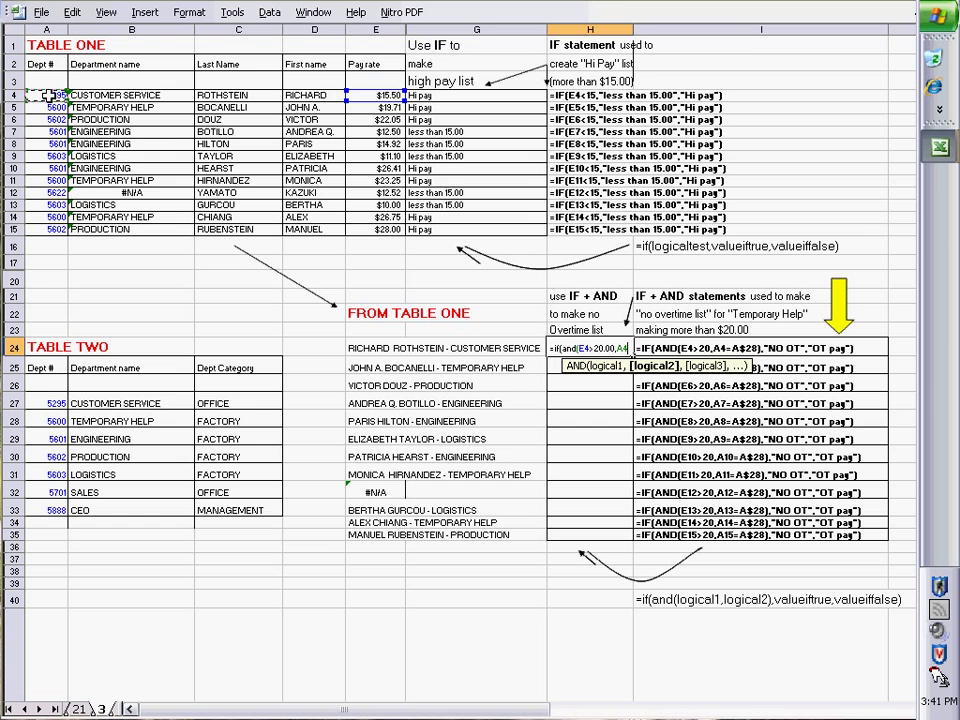
{"action": "type", "text": "="}
{"action": "left_click", "coordinate": [41, 421]}
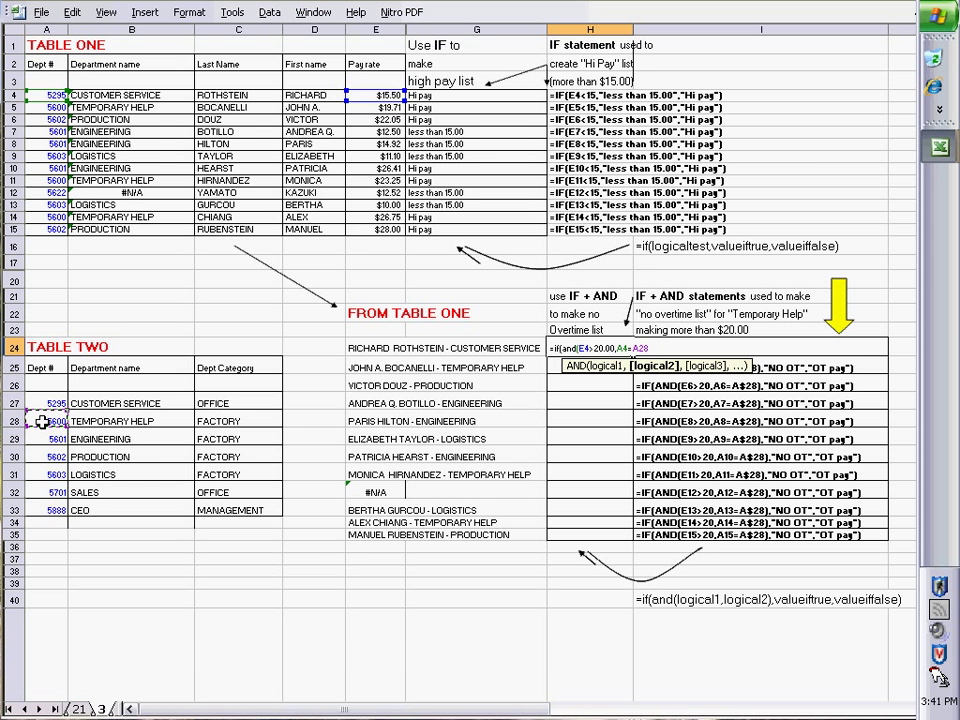
{"action": "type", "text": ")"}
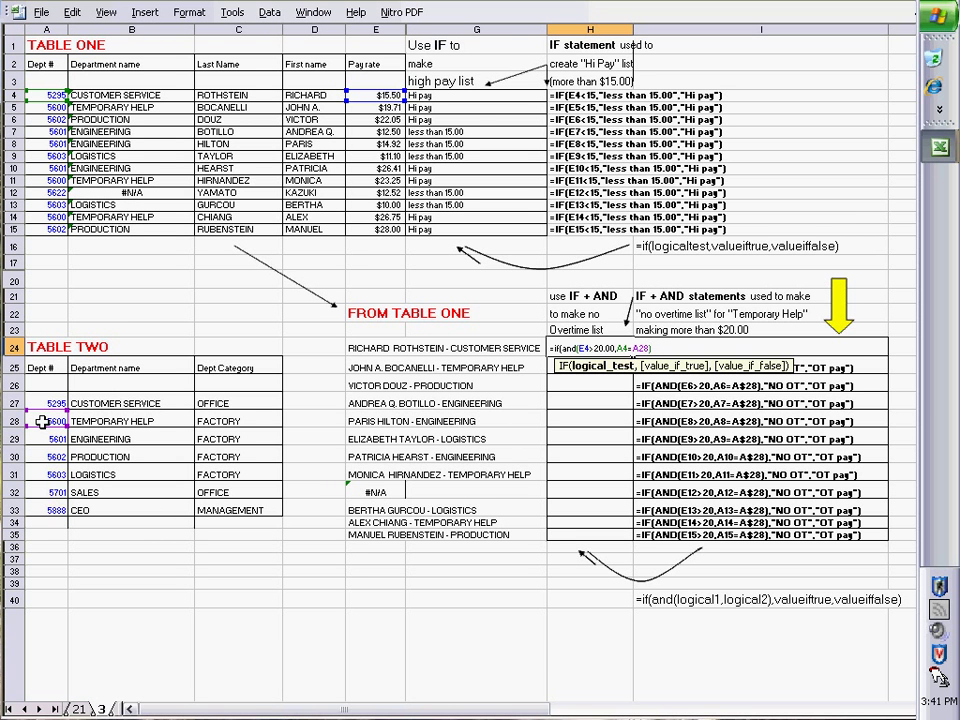
{"action": "type", "text": ",\""}
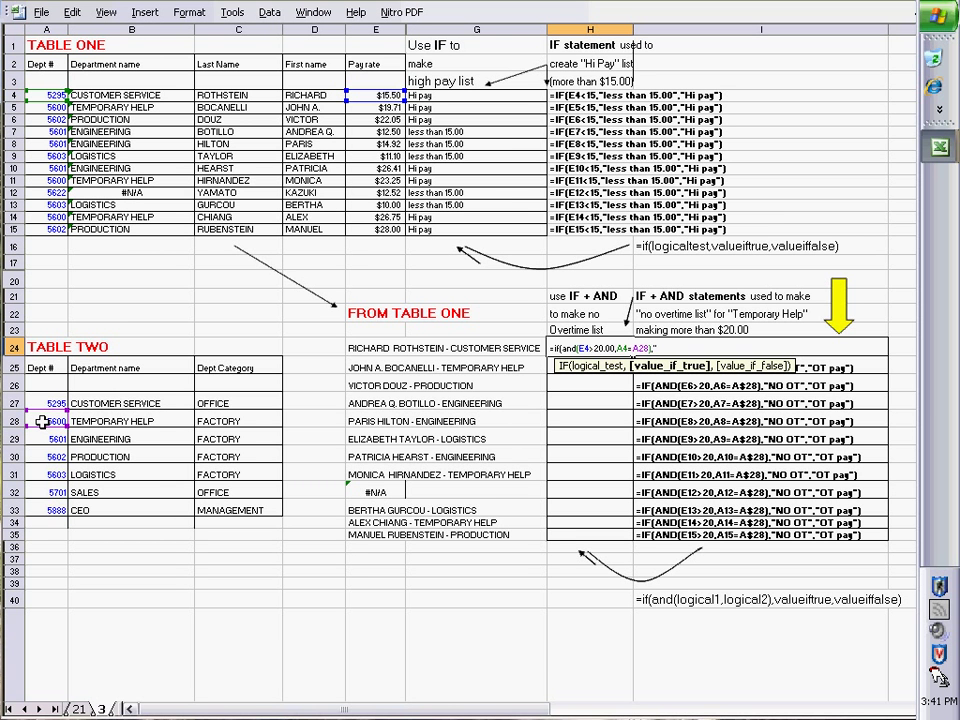
{"action": "type", "text": "NO OT"}
{"action": "type", "text": "\""}
{"action": "type", "text": ",\"OT"}
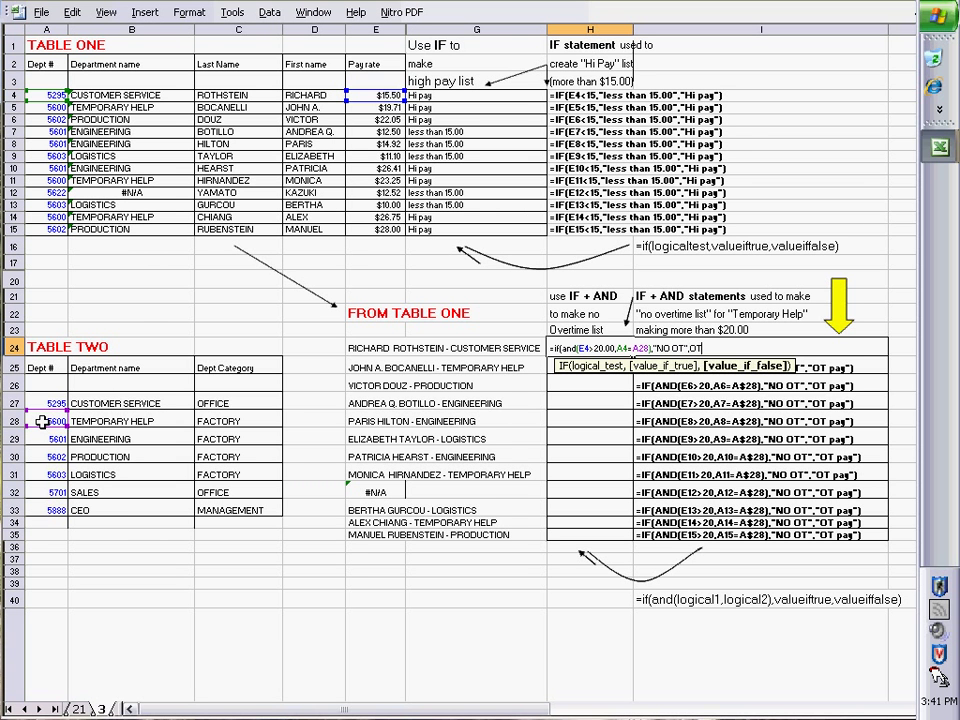
{"action": "type", "text": " pa"}
{"action": "type", "text": "y"}
Step: Commit the IF AND overtime formula in H24, accepting Excel's correction, and fill it down to H35
{"action": "key", "text": "Return"}
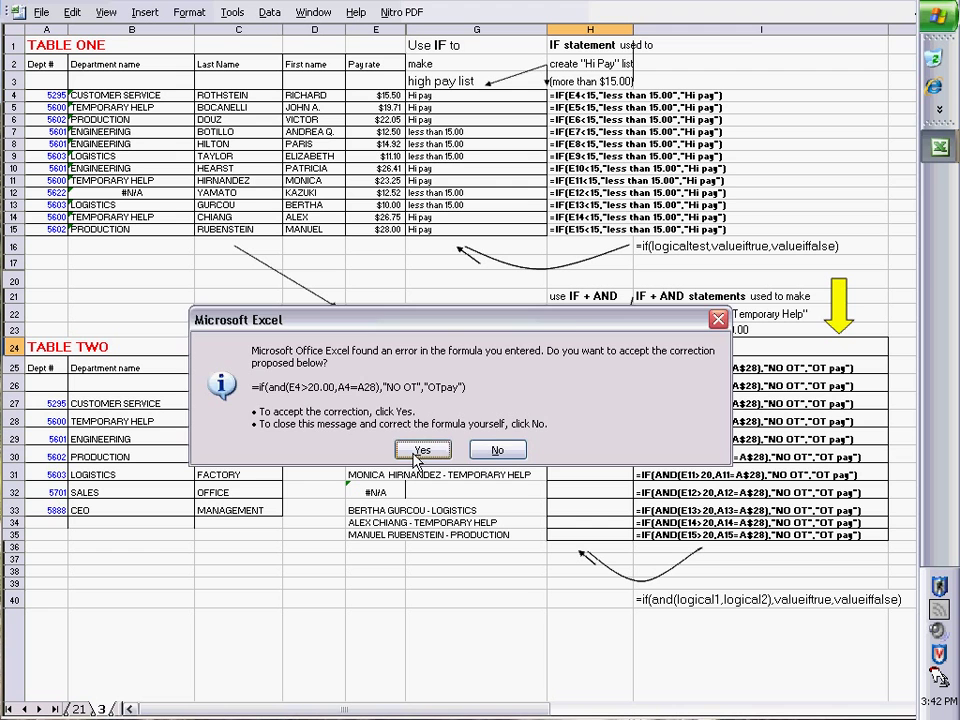
{"action": "left_click", "coordinate": [418, 451]}
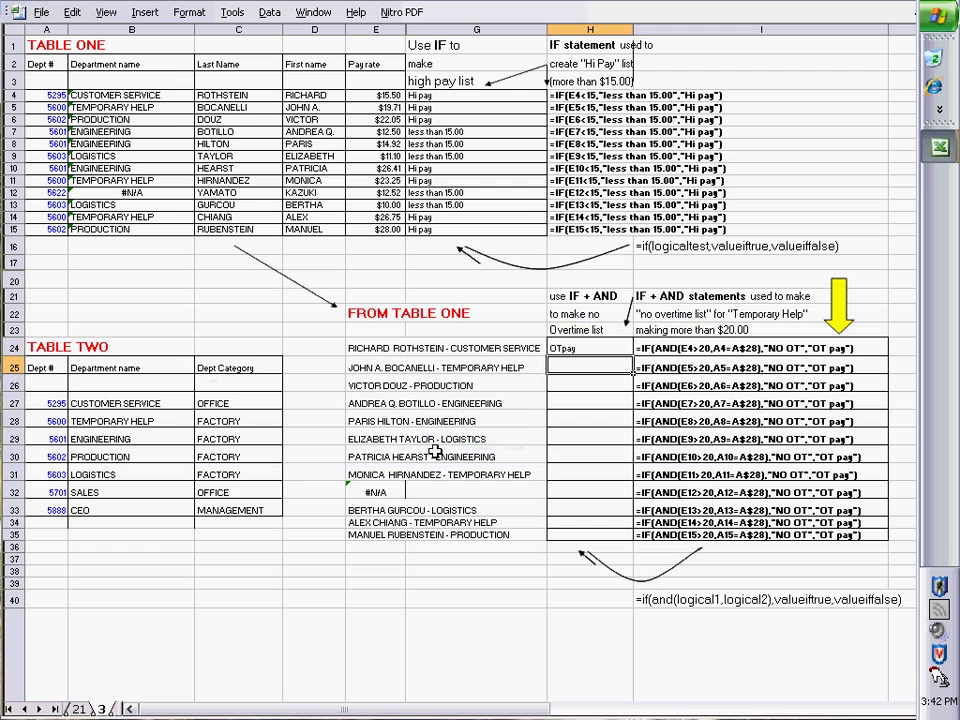
{"action": "left_click", "coordinate": [580, 347]}
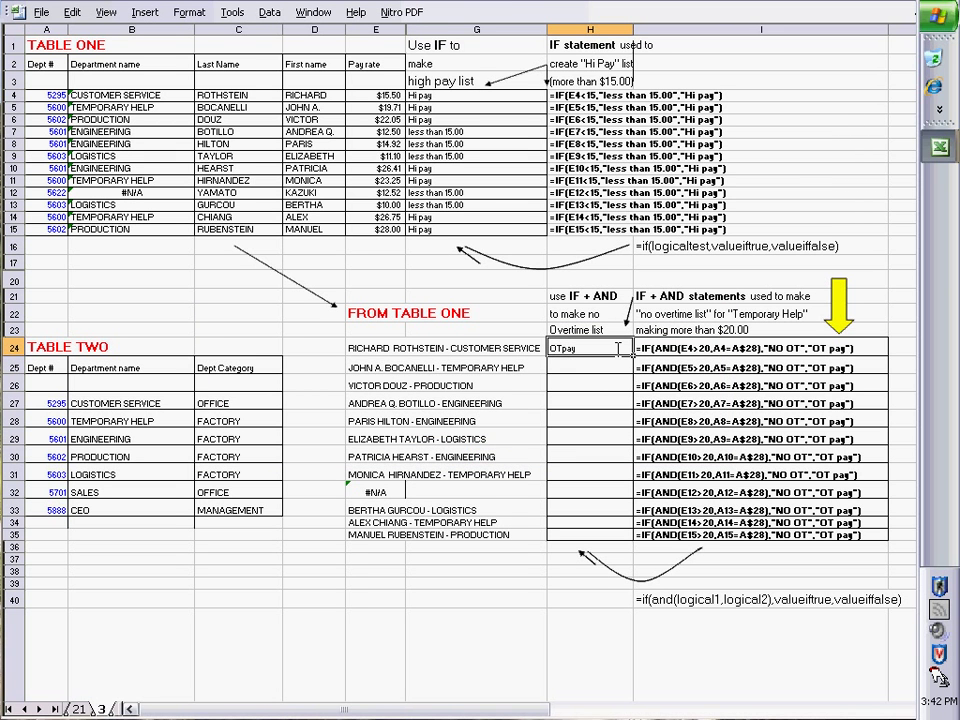
{"action": "double_click", "coordinate": [606, 348]}
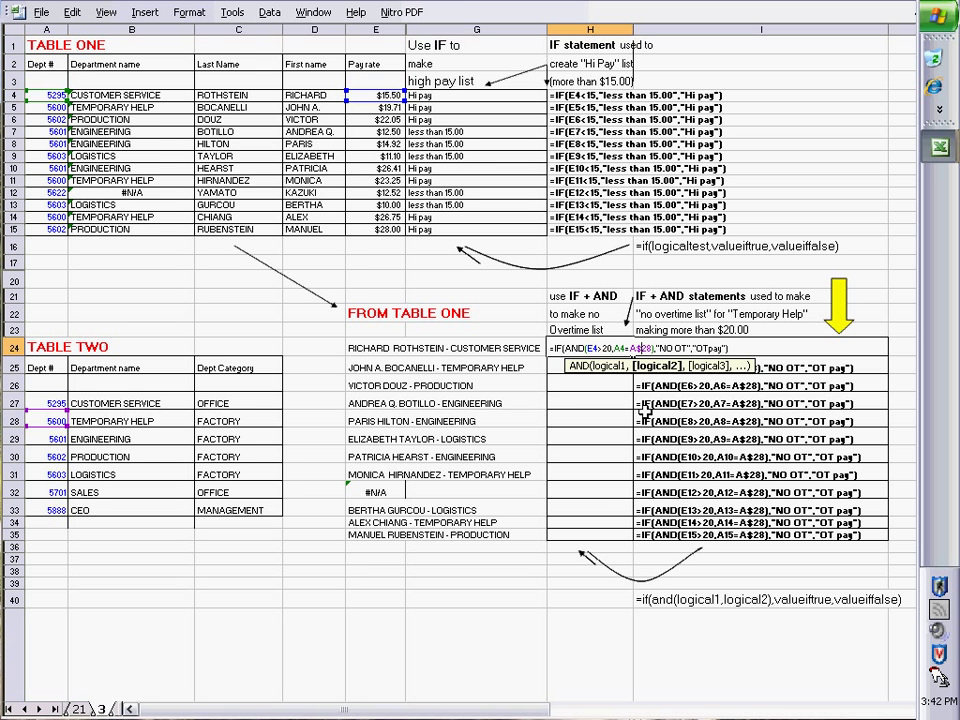
{"action": "key", "text": "Return"}
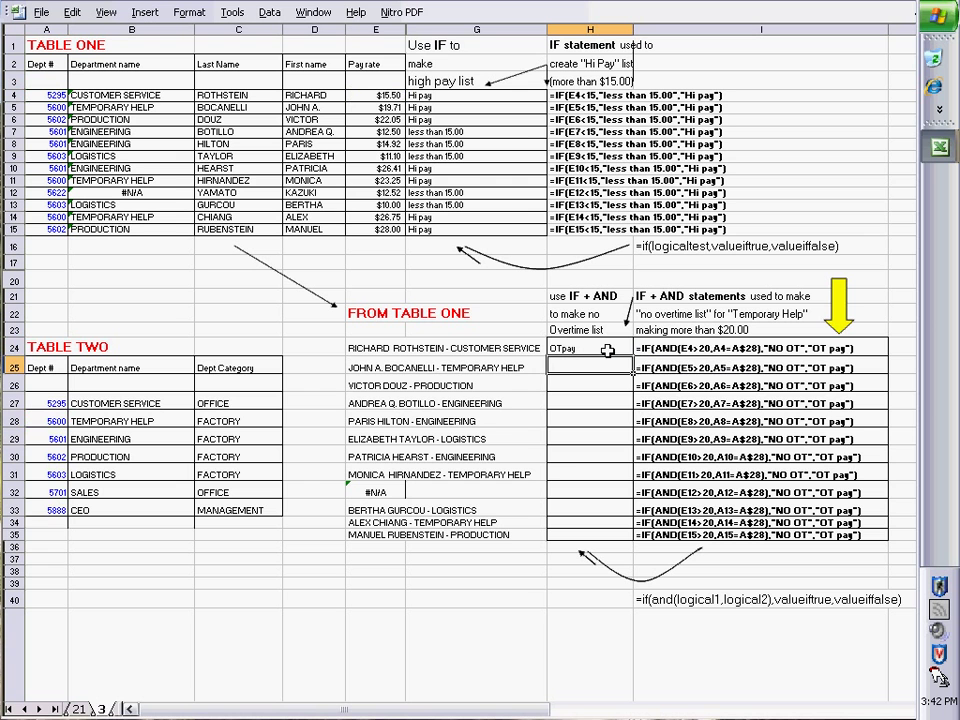
{"action": "left_click", "coordinate": [607, 350]}
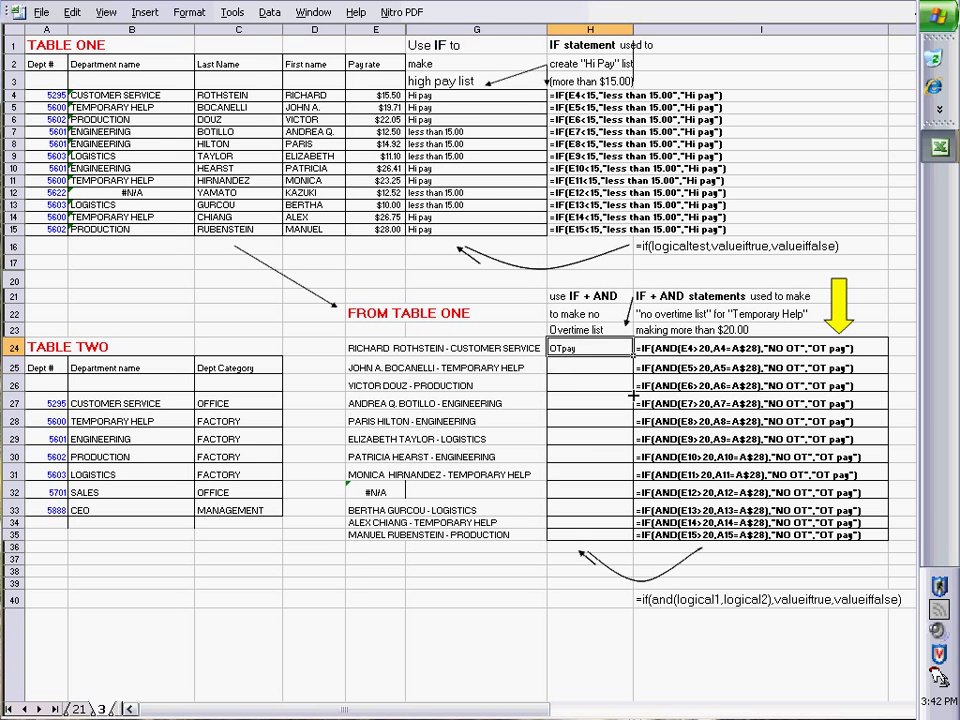
{"action": "left_click_drag", "start_coordinate": [632, 396], "coordinate": [626, 533]}
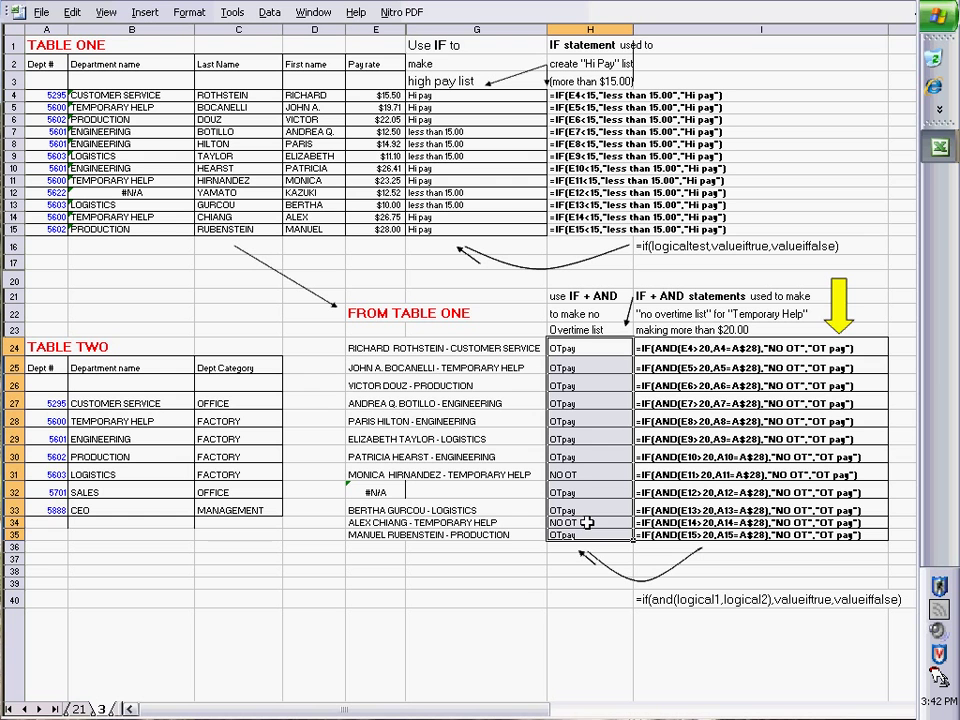
Step: Verify the NO OT results in H31 and H34 against the $23.25 and $26.75 rates, then go to sheet 4
{"action": "left_click", "coordinate": [590, 475]}
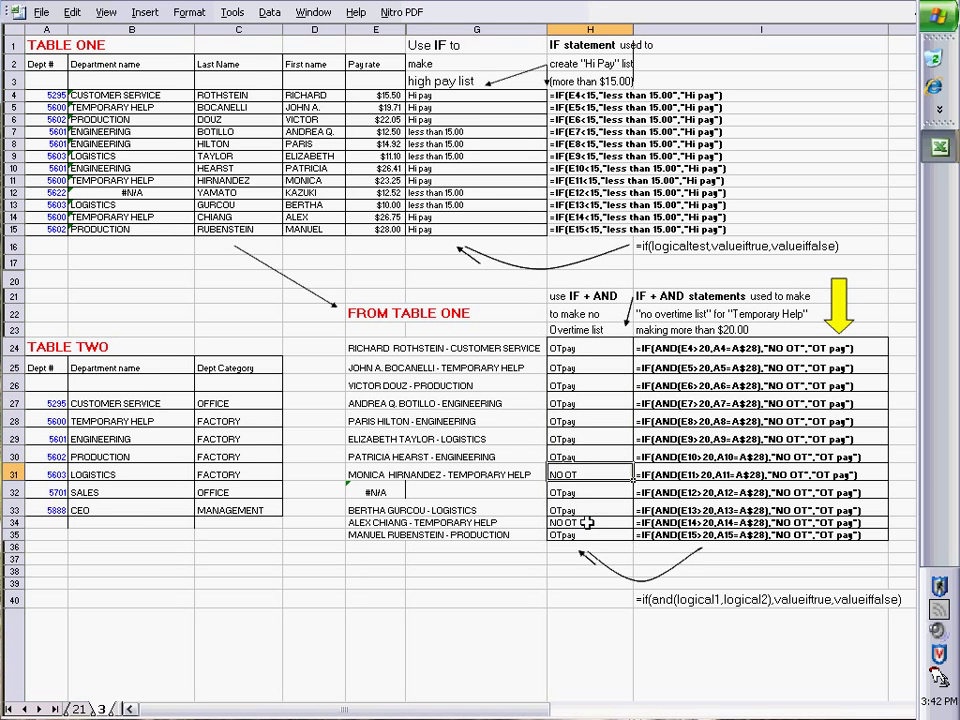
{"action": "left_click", "coordinate": [590, 522]}
{"action": "left_click", "coordinate": [488, 524]}
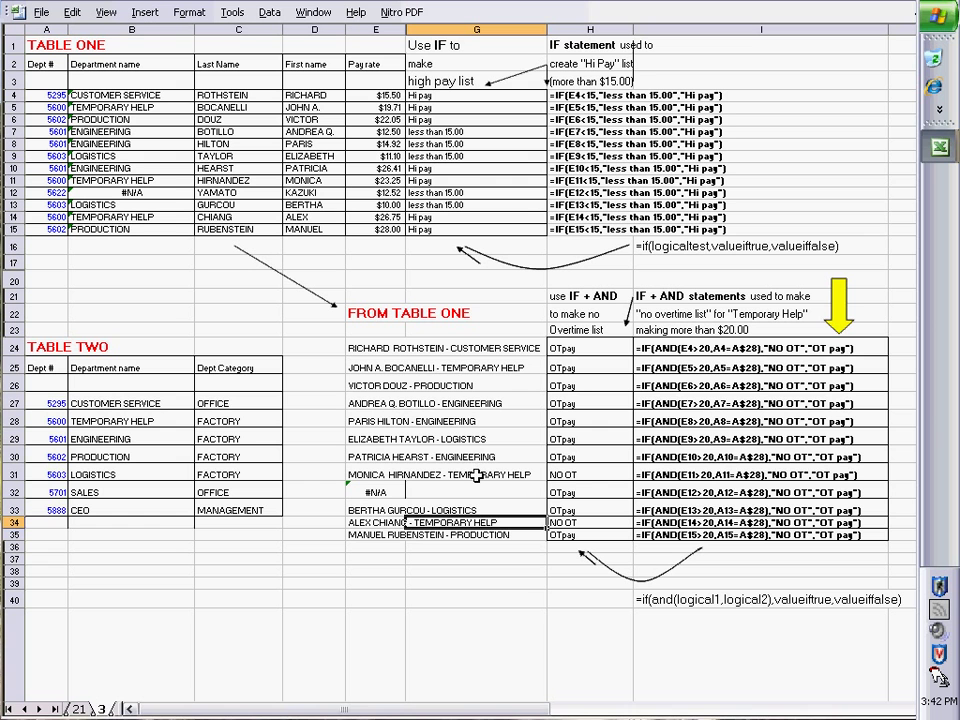
{"action": "left_click", "coordinate": [478, 475]}
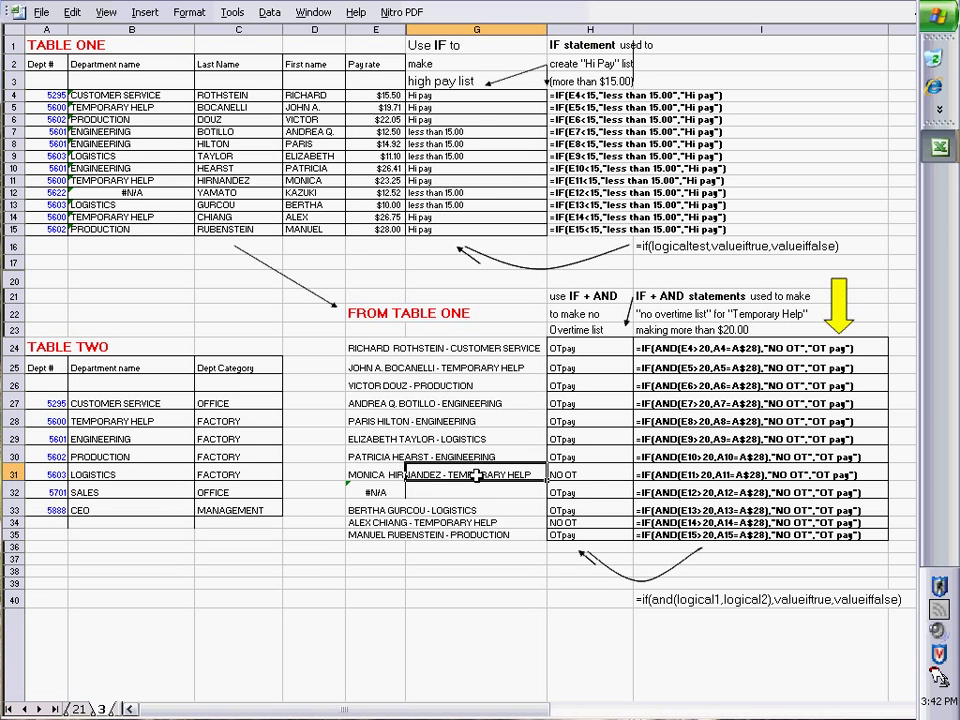
{"action": "left_click", "coordinate": [378, 180]}
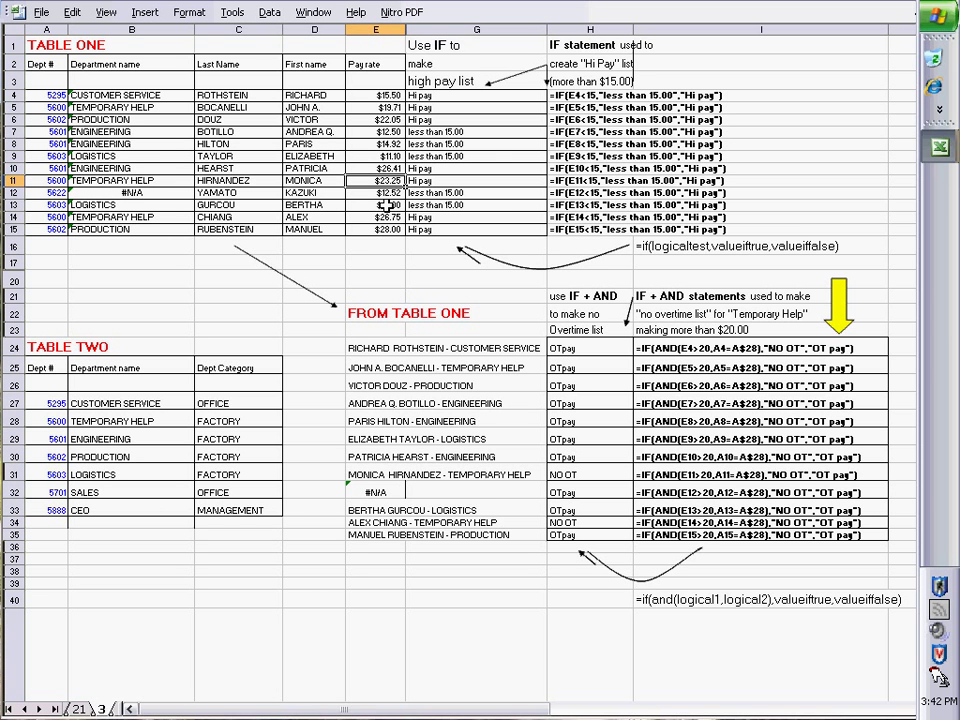
{"action": "left_click", "coordinate": [376, 217]}
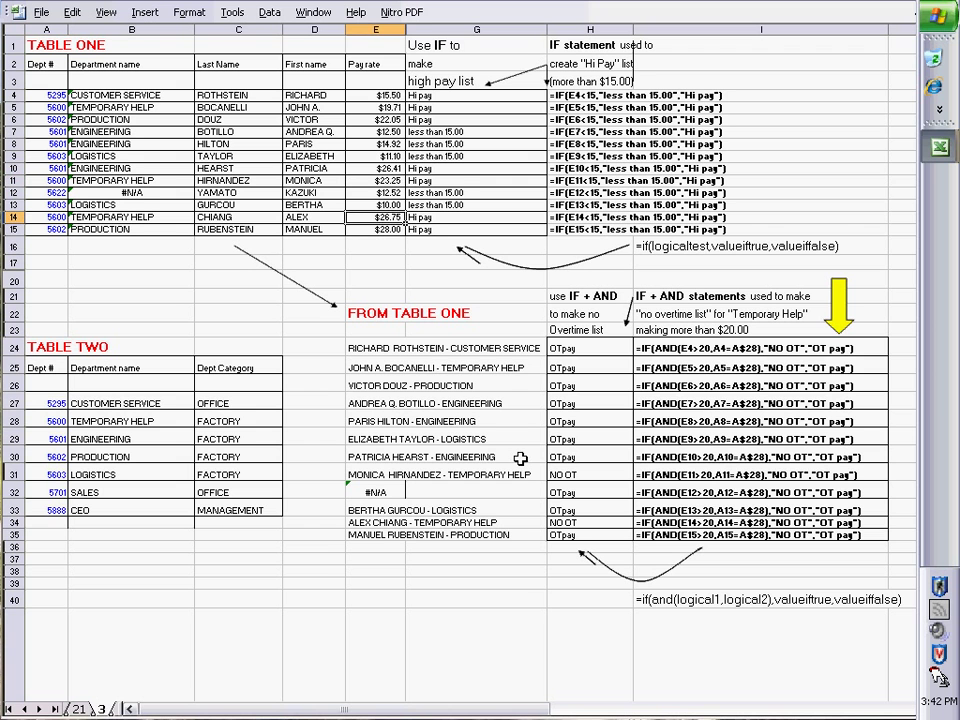
{"action": "left_click", "coordinate": [562, 521]}
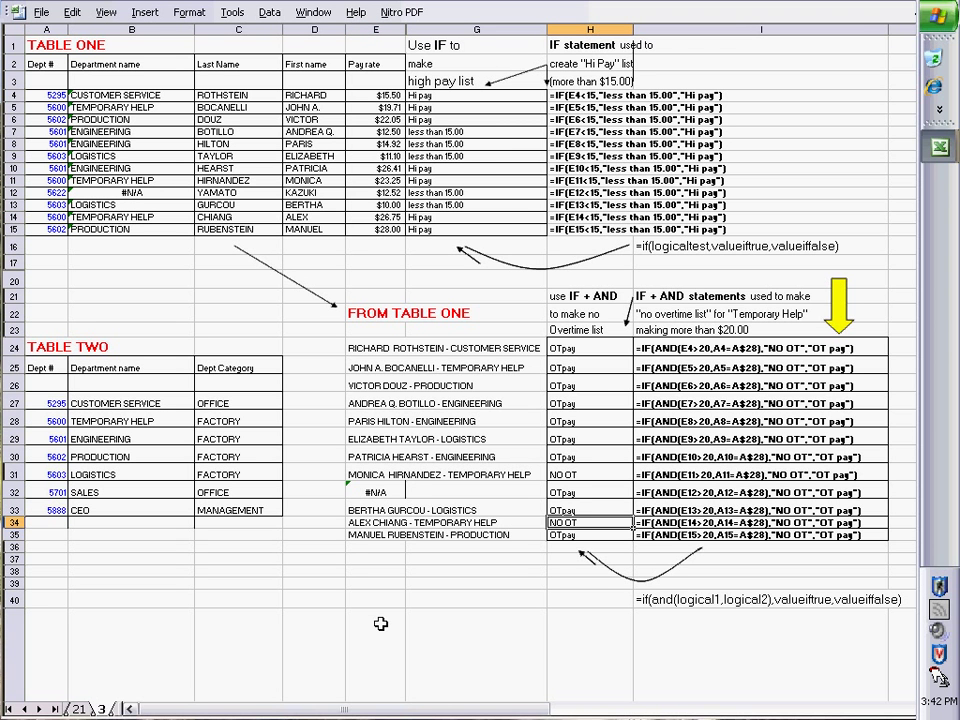
{"action": "left_click", "coordinate": [650, 603]}
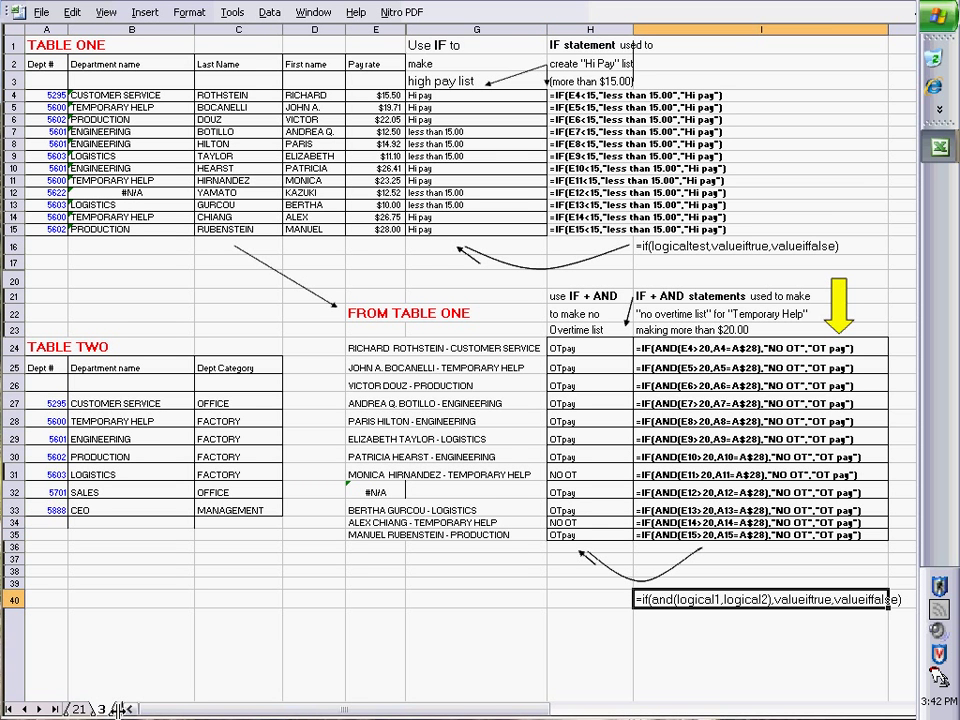
{"action": "left_click", "coordinate": [116, 709]}
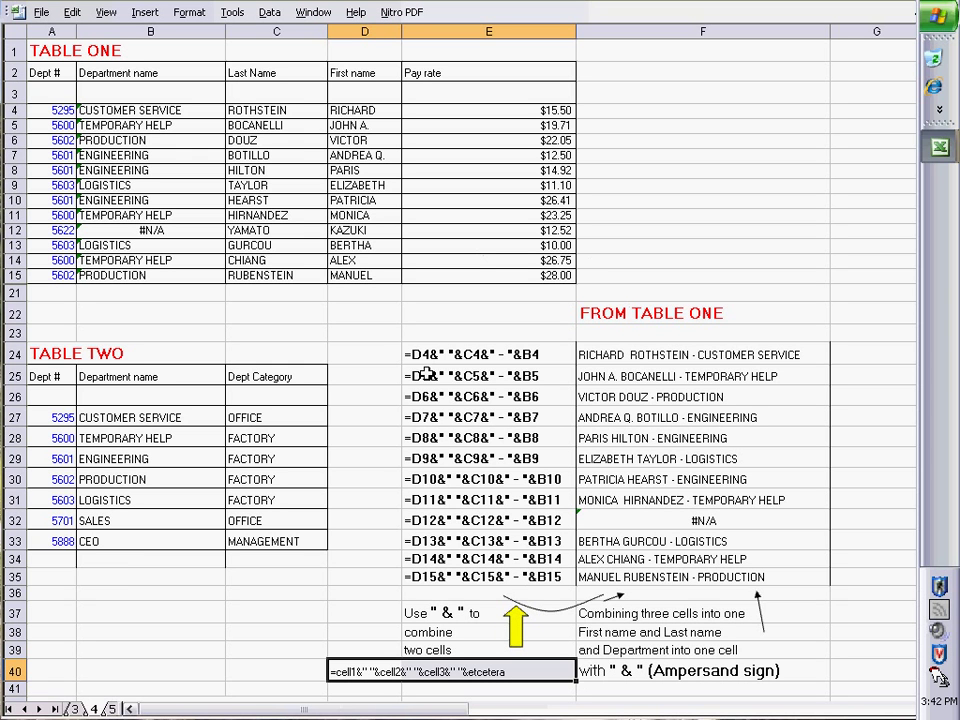
Step: Erase the existing formula from cell F24
{"action": "left_click", "coordinate": [680, 356]}
{"action": "double_click", "coordinate": [680, 356]}
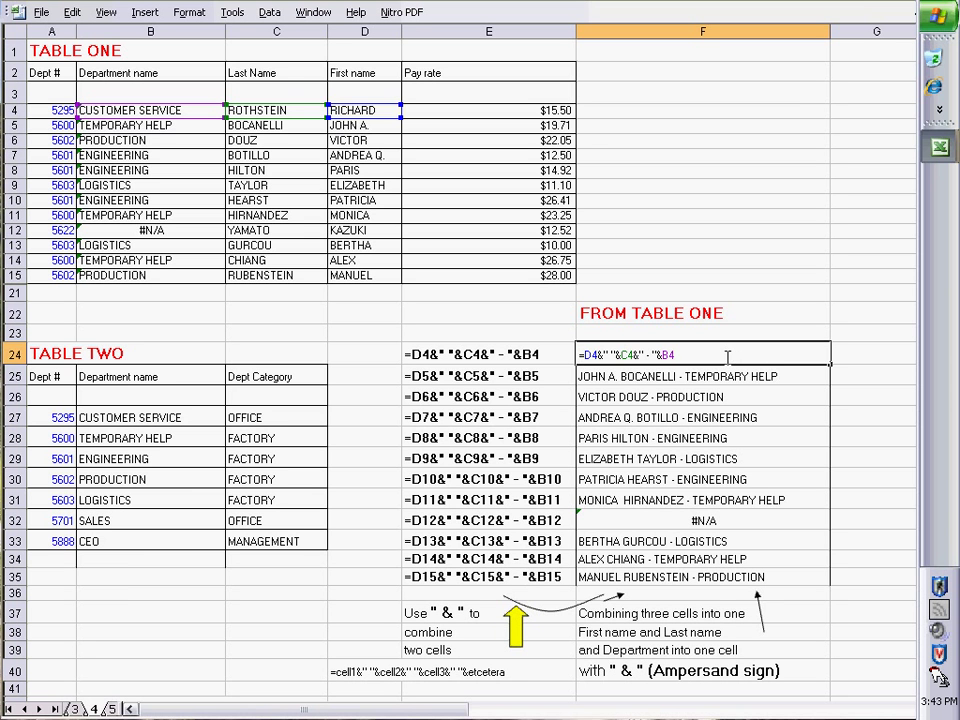
{"action": "left_click_drag", "start_coordinate": [728, 357], "coordinate": [550, 347]}
{"action": "key", "text": "BackSpace"}
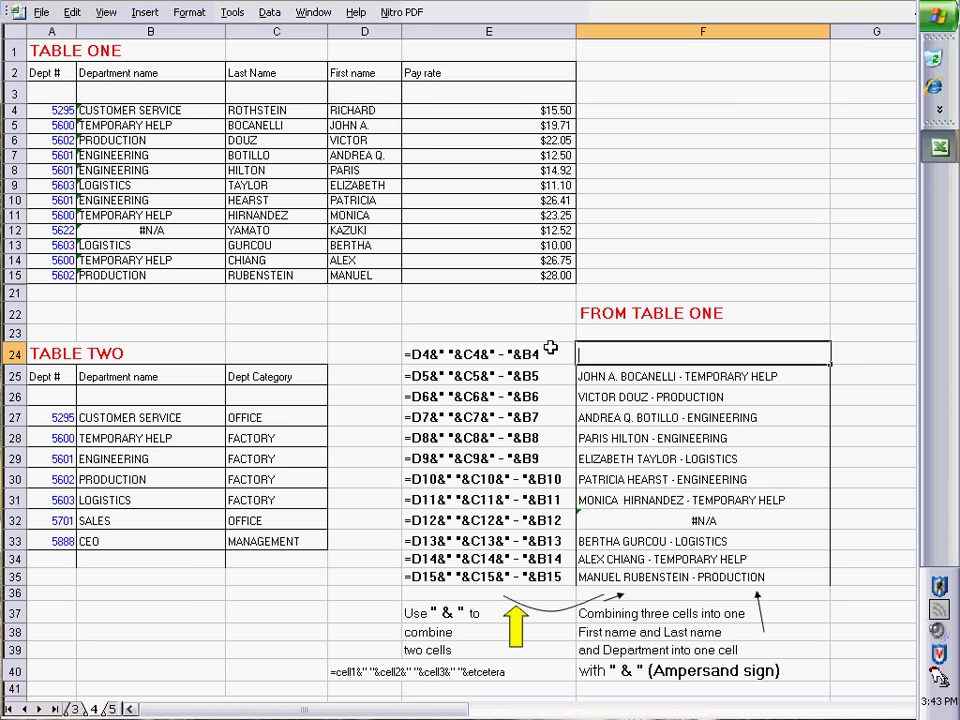
{"action": "key", "text": "Return"}
{"action": "left_click", "coordinate": [671, 357]}
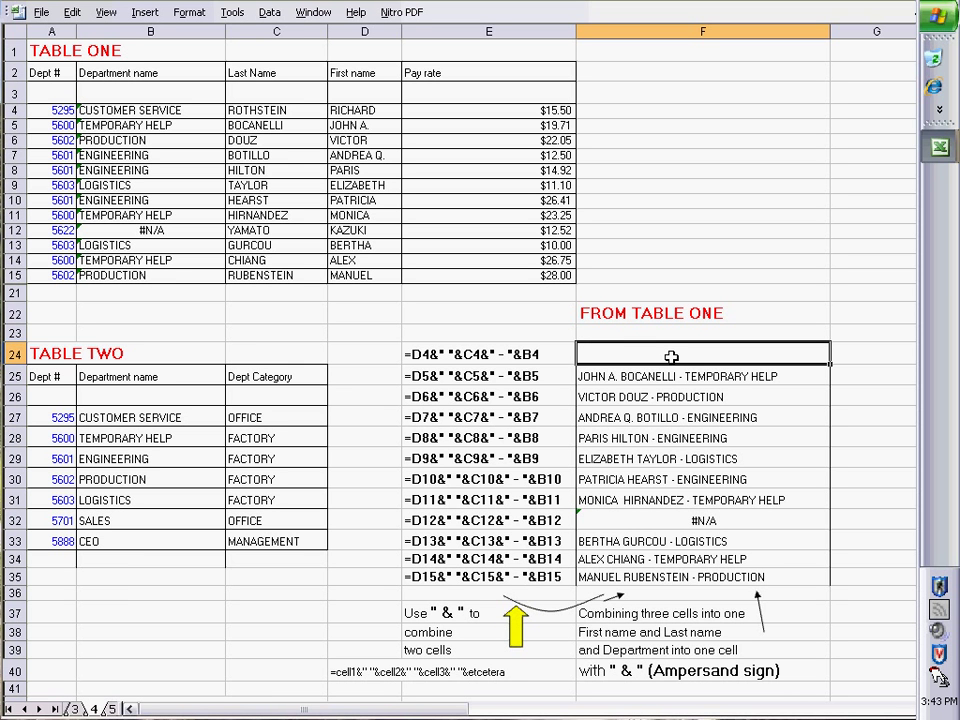
Step: Enter =D4&" "&C4&" - "&B4 in F24 to join first name, last name and department
{"action": "type", "text": "="}
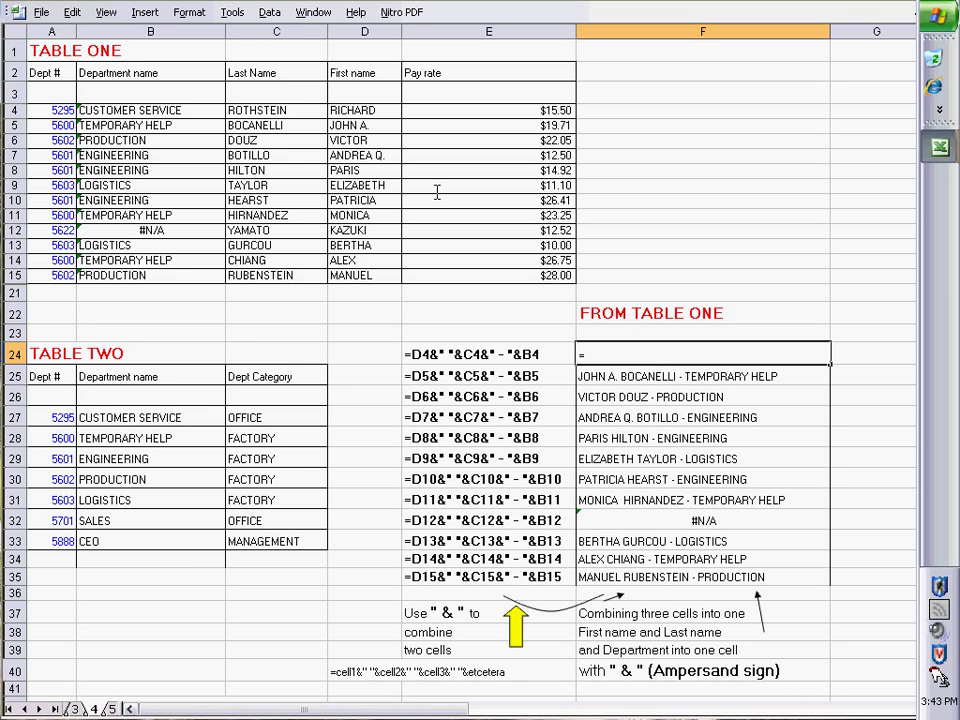
{"action": "left_click", "coordinate": [350, 112]}
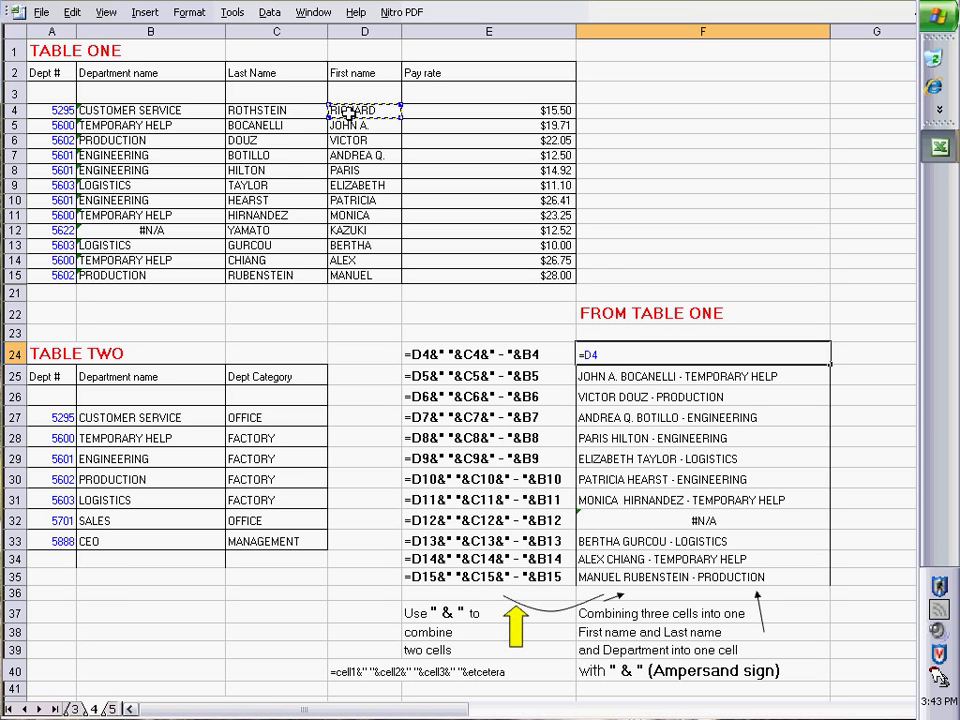
{"action": "type", "text": "&\""}
{"action": "type", "text": " \""}
{"action": "type", "text": "&"}
{"action": "left_click", "coordinate": [277, 113]}
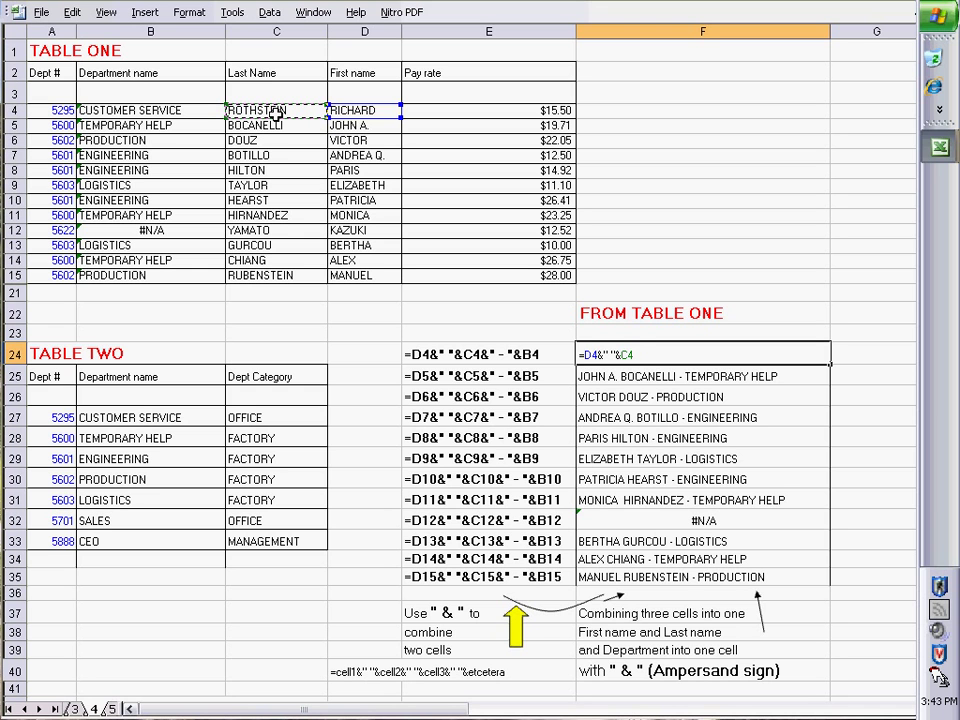
{"action": "type", "text": "&"}
{"action": "type", "text": "\""}
{"action": "type", "text": " - \""}
{"action": "type", "text": "&"}
{"action": "left_click", "coordinate": [137, 110]}
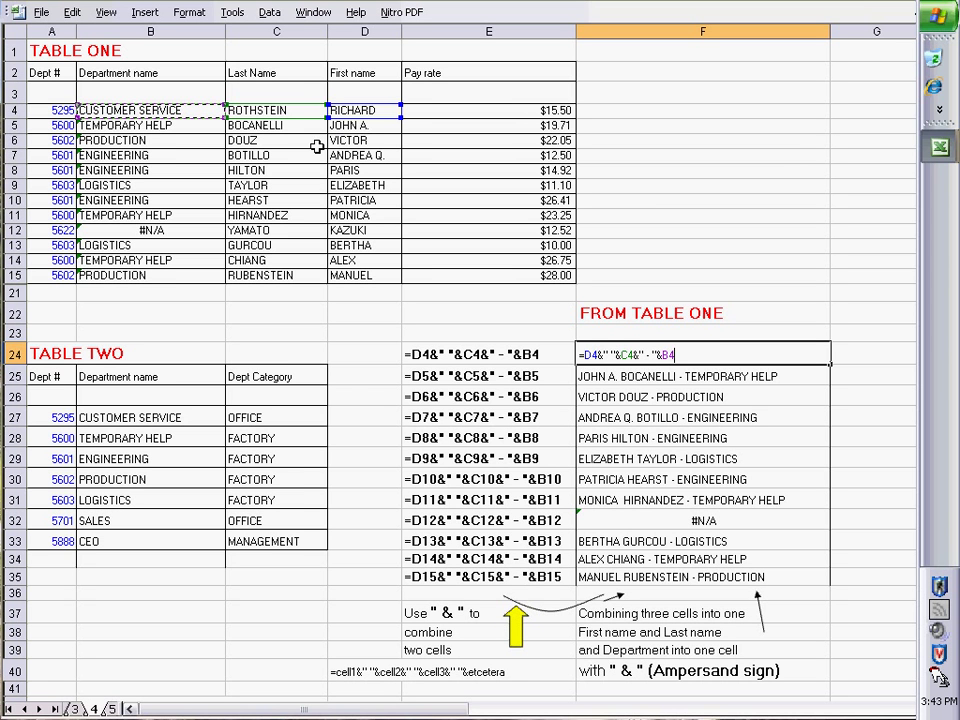
{"action": "key", "text": "Return"}
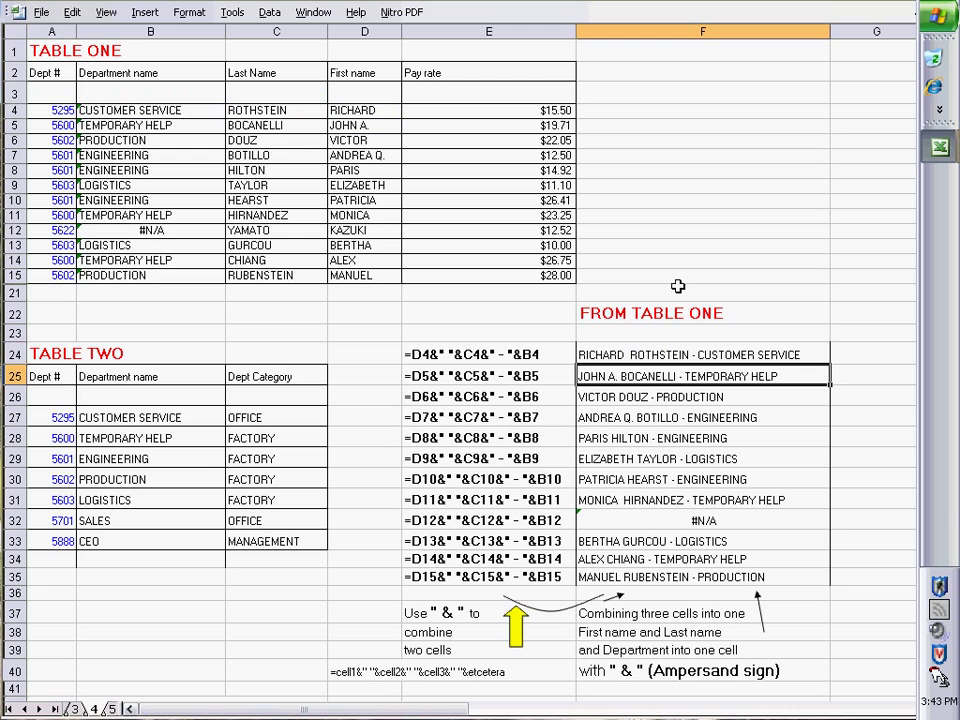
{"action": "left_click", "coordinate": [172, 228]}
{"action": "key", "text": "Left"}
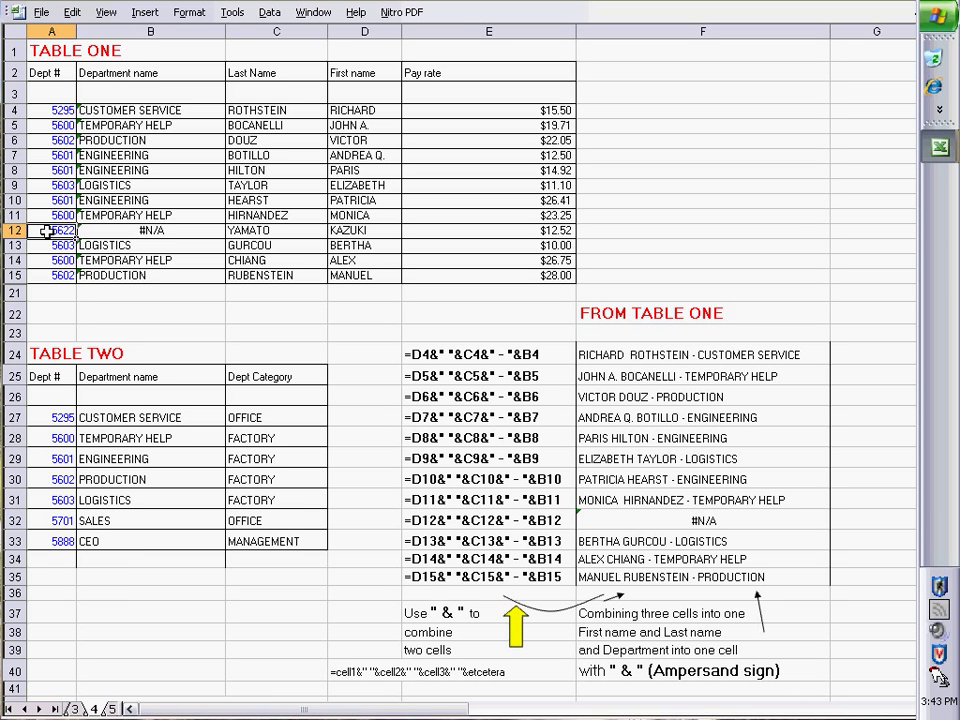
{"action": "type", "text": "560"}
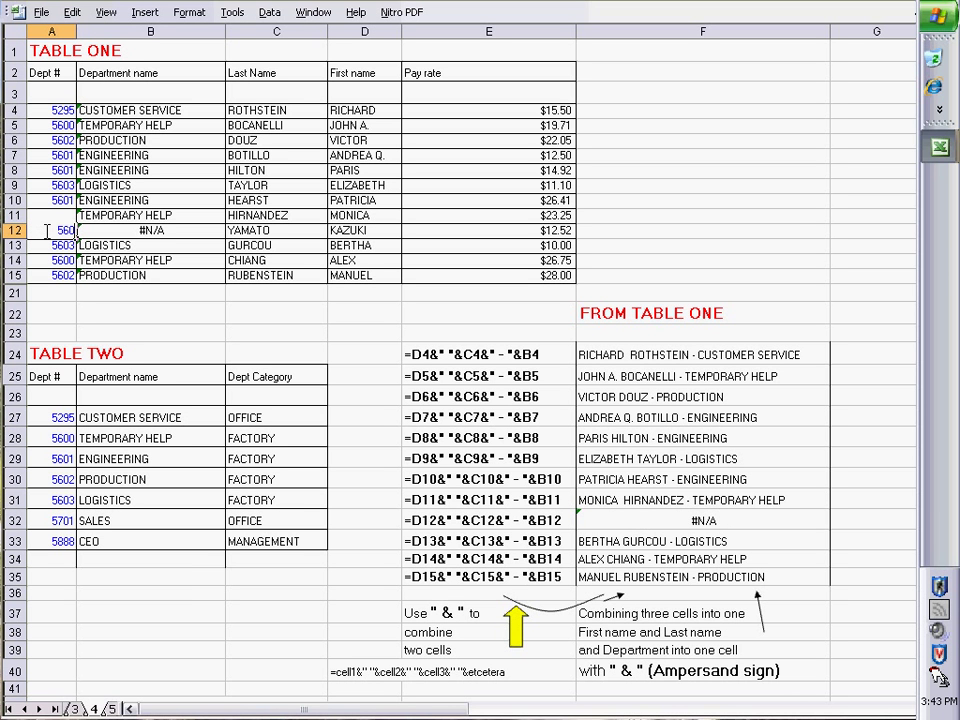
{"action": "type", "text": "0"}
{"action": "key", "text": "Return"}
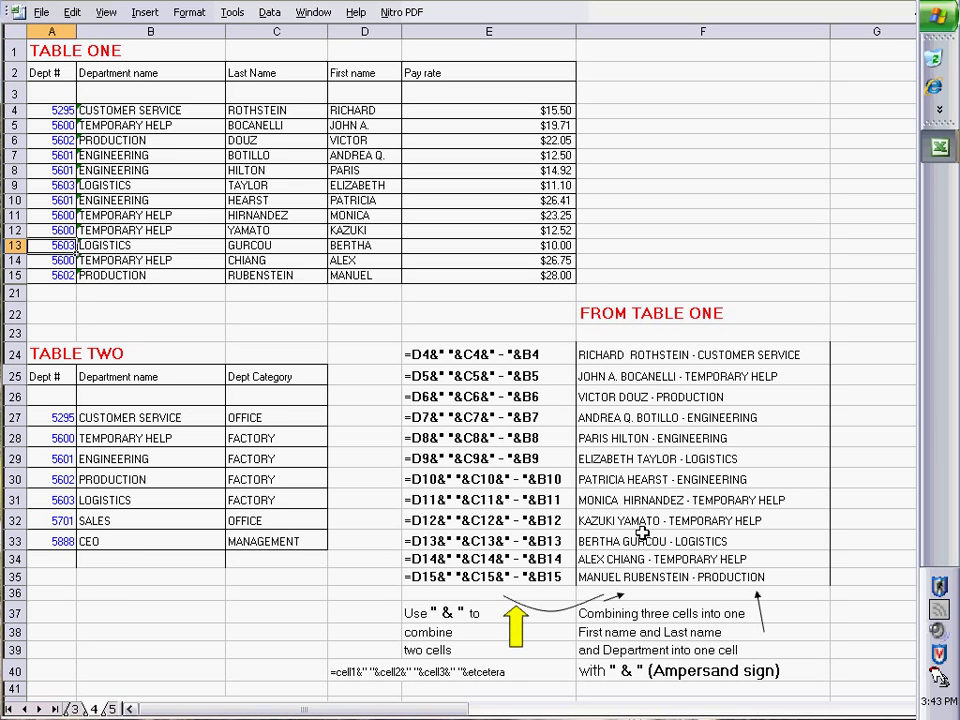
{"action": "left_click", "coordinate": [64, 230]}
{"action": "double_click", "coordinate": [64, 230]}
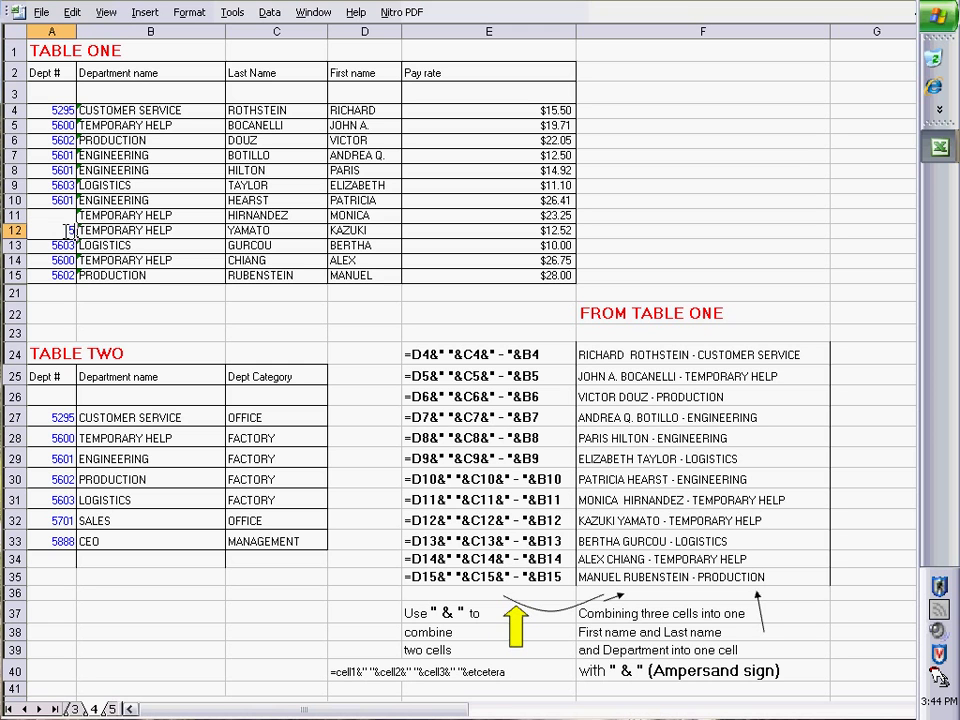
{"action": "type", "text": "602"}
{"action": "key", "text": "Return"}
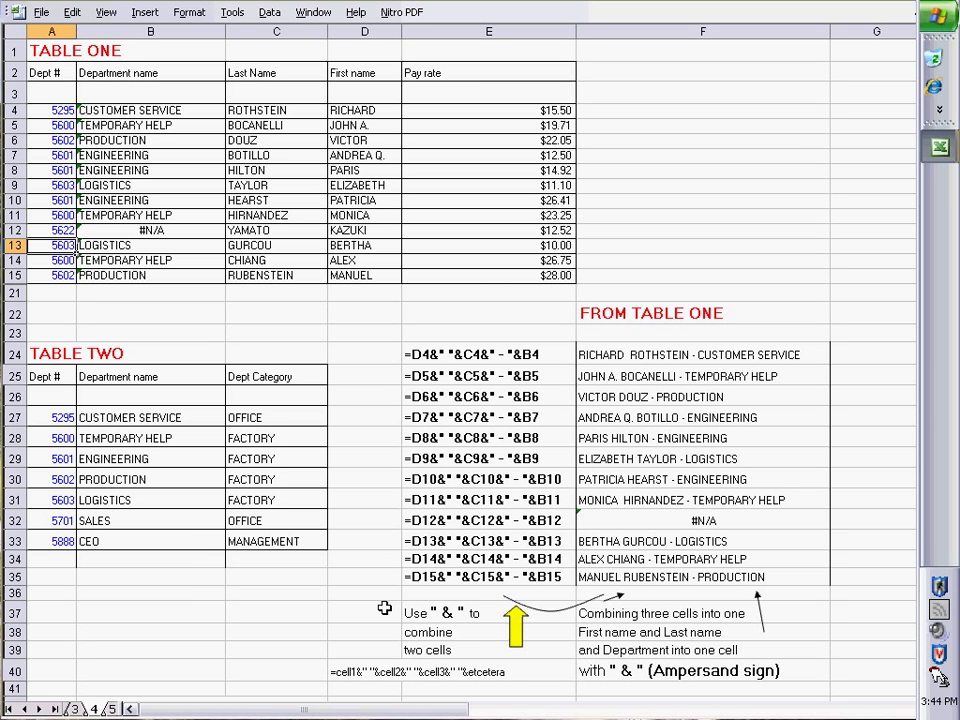
Step: Move past sheet 5 to sheet 6 with the COUNTIF, COUNTA, AVERAGE and SUMIF examples
{"action": "left_click", "coordinate": [112, 708]}
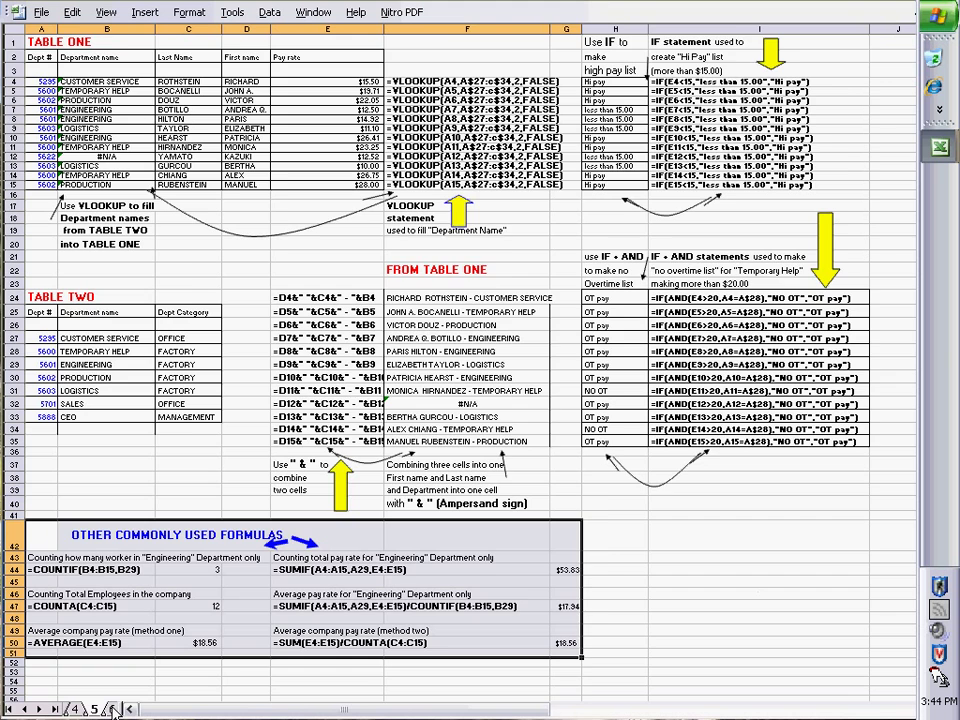
{"action": "left_click", "coordinate": [113, 709]}
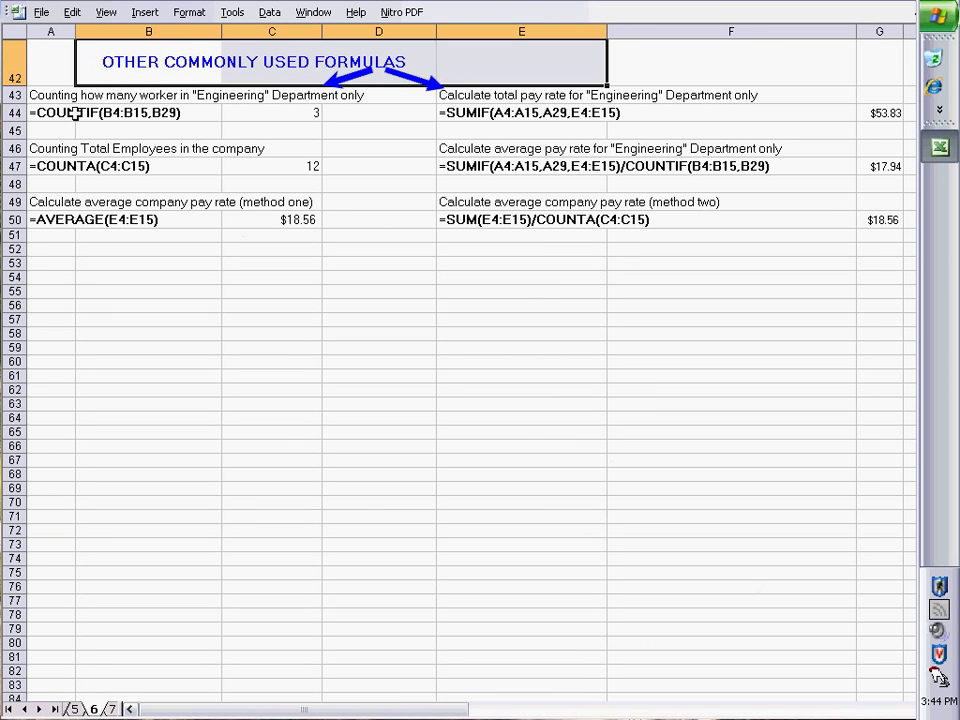
{"action": "double_click", "coordinate": [283, 112]}
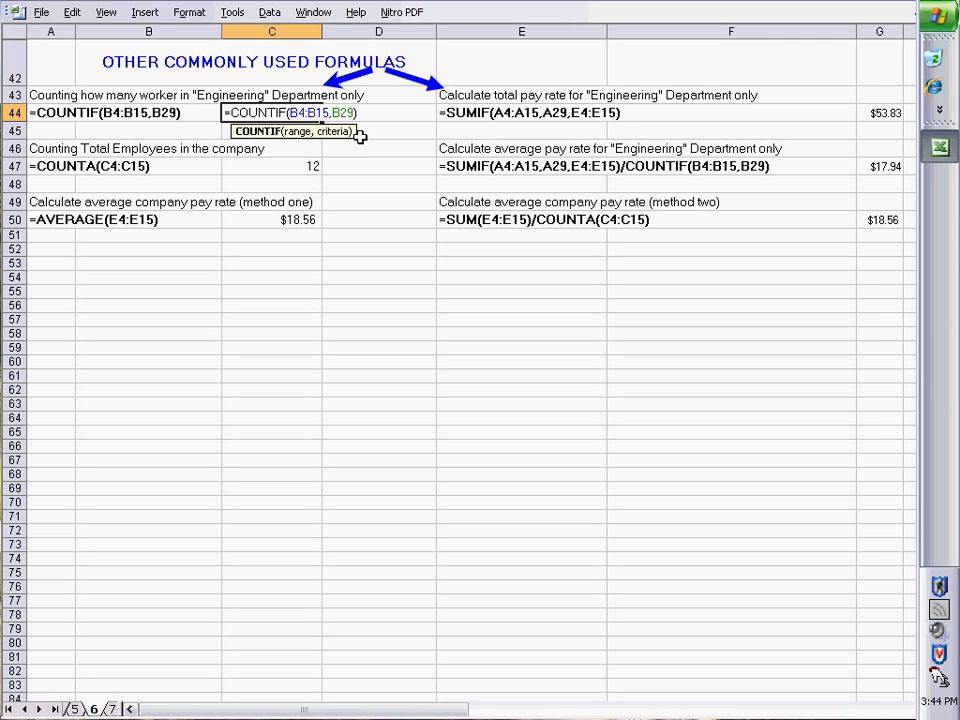
{"action": "double_click", "coordinate": [273, 168]}
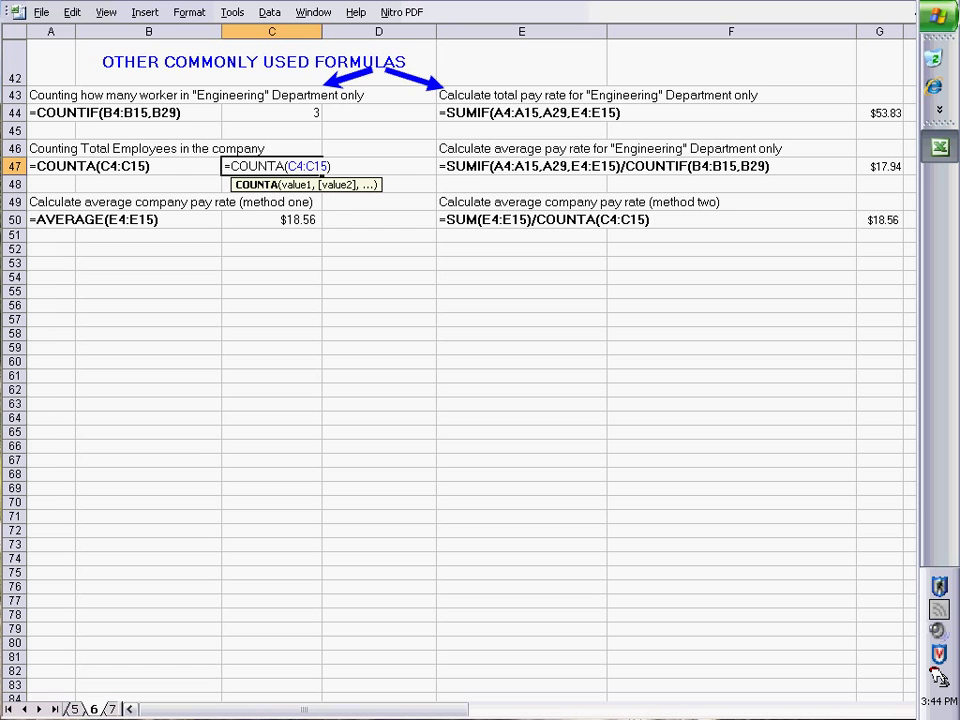
{"action": "left_click", "coordinate": [272, 219]}
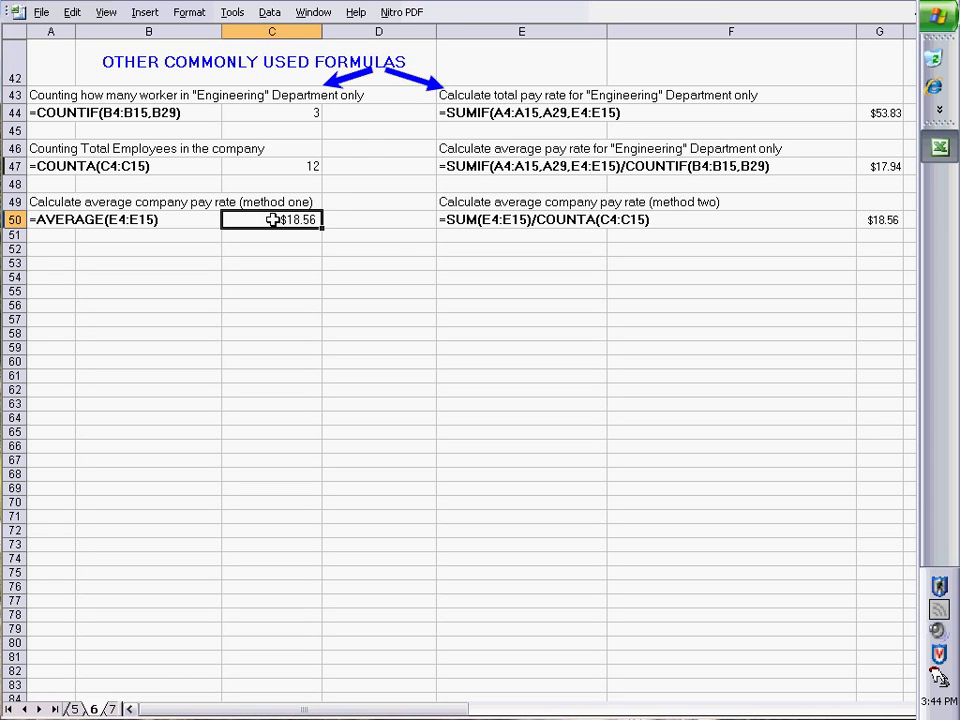
{"action": "double_click", "coordinate": [273, 219]}
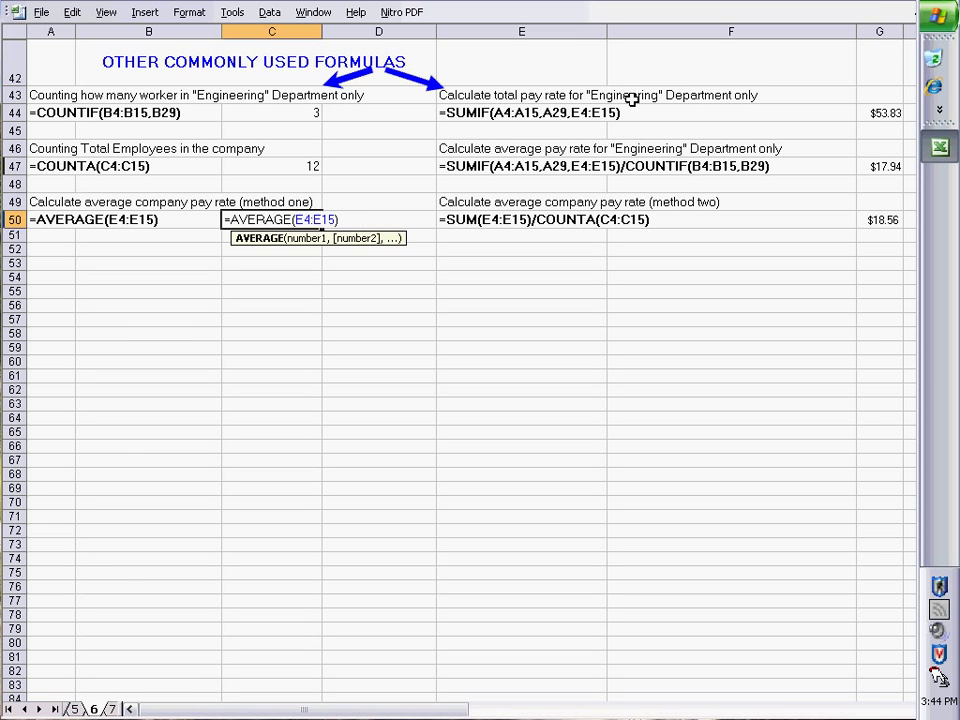
{"action": "left_click", "coordinate": [869, 116]}
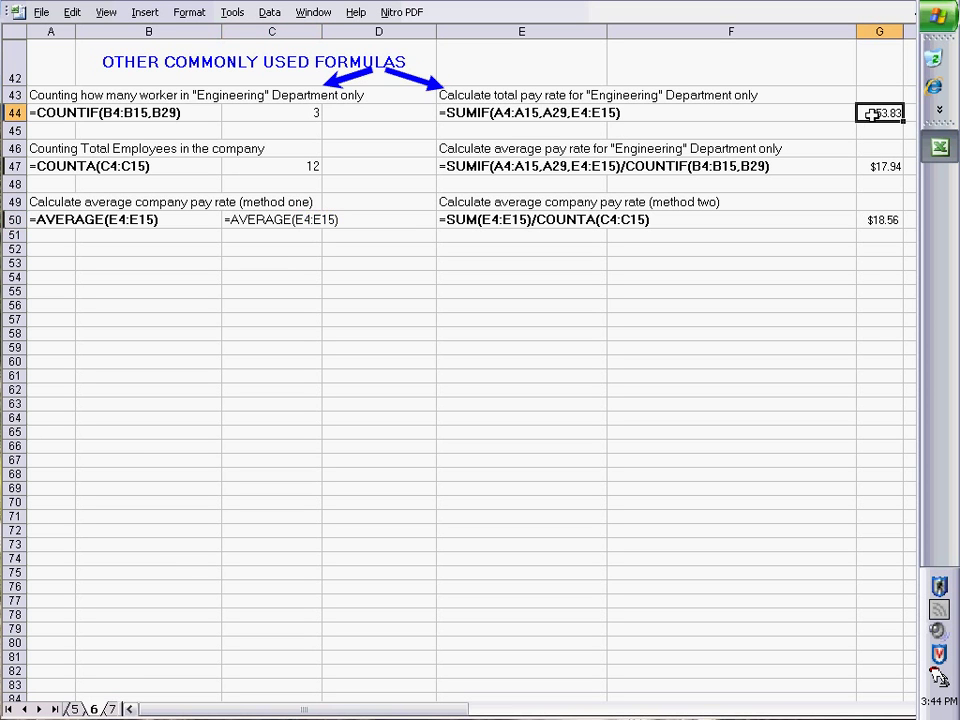
{"action": "double_click", "coordinate": [870, 113]}
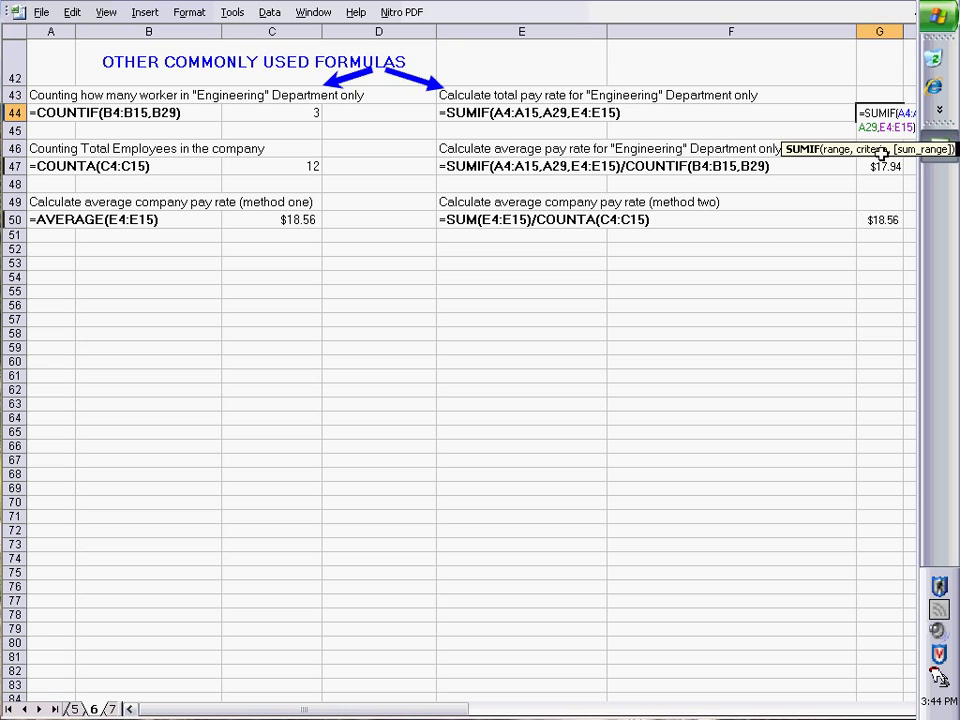
Step: Narrow column F to about 28 width and review the formulas in G44, G47 and G50
{"action": "left_click", "coordinate": [849, 27]}
{"action": "left_click_drag", "start_coordinate": [855, 32], "coordinate": [800, 51]}
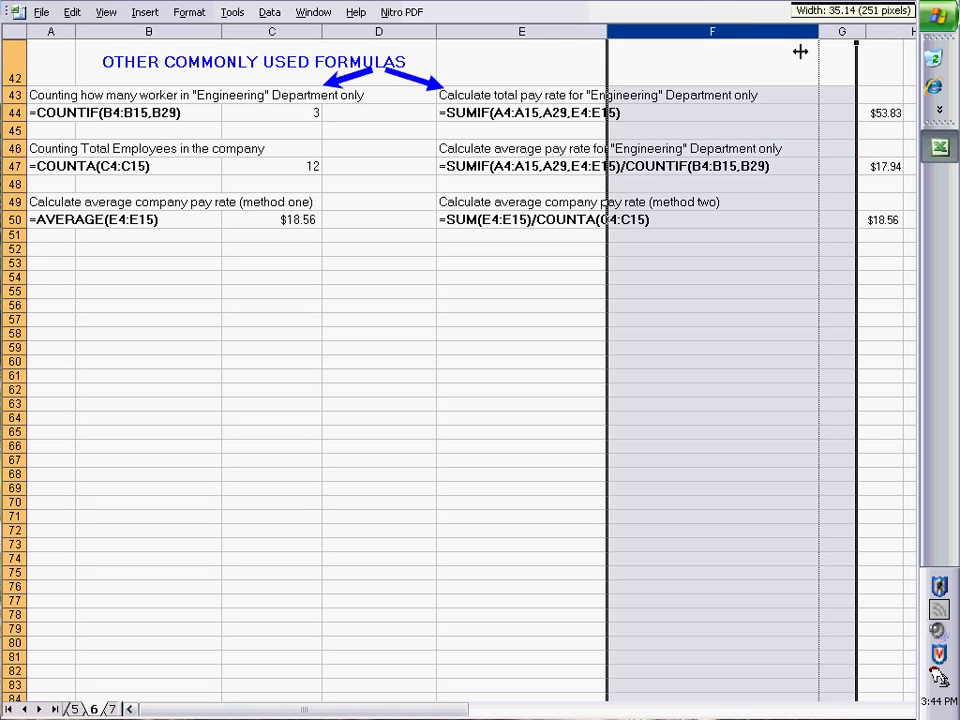
{"action": "double_click", "coordinate": [832, 112]}
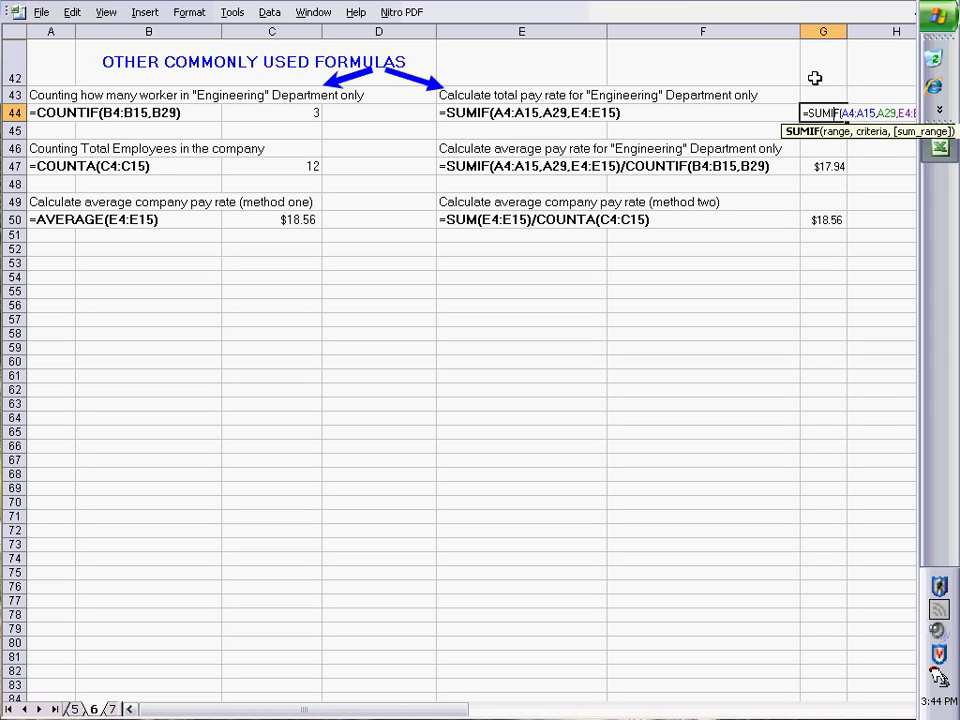
{"action": "left_click", "coordinate": [788, 31]}
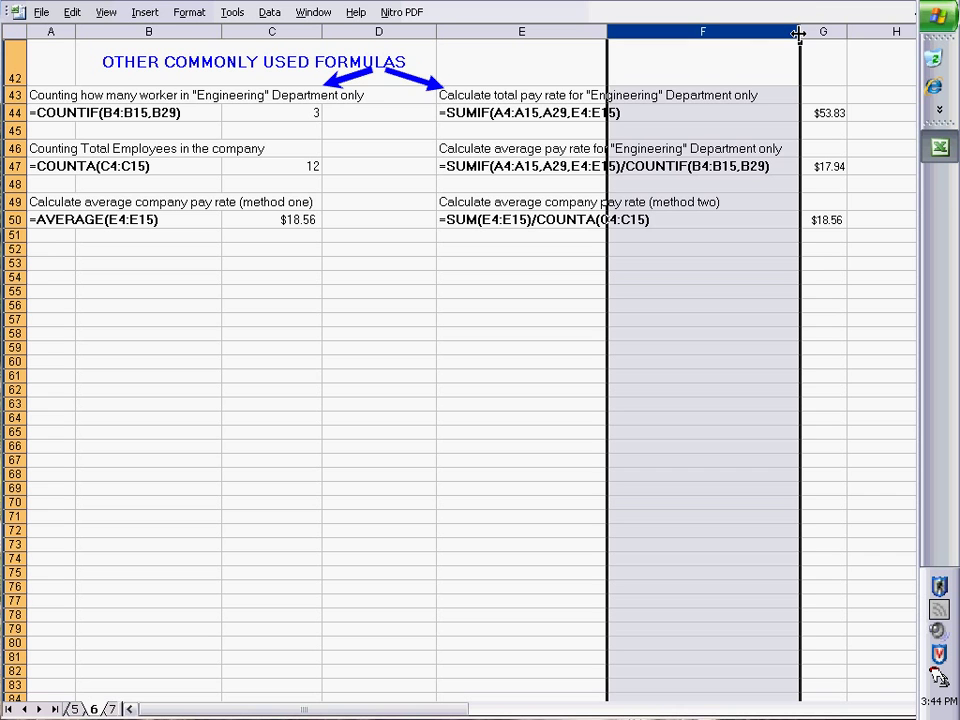
{"action": "left_click_drag", "start_coordinate": [798, 33], "coordinate": [777, 44]}
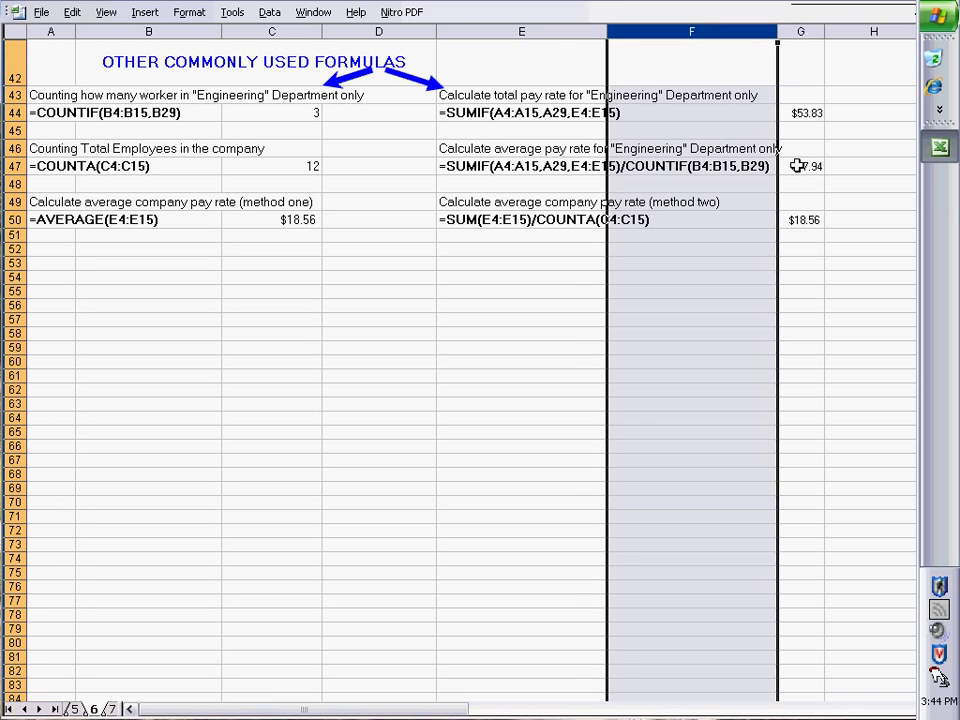
{"action": "double_click", "coordinate": [797, 166]}
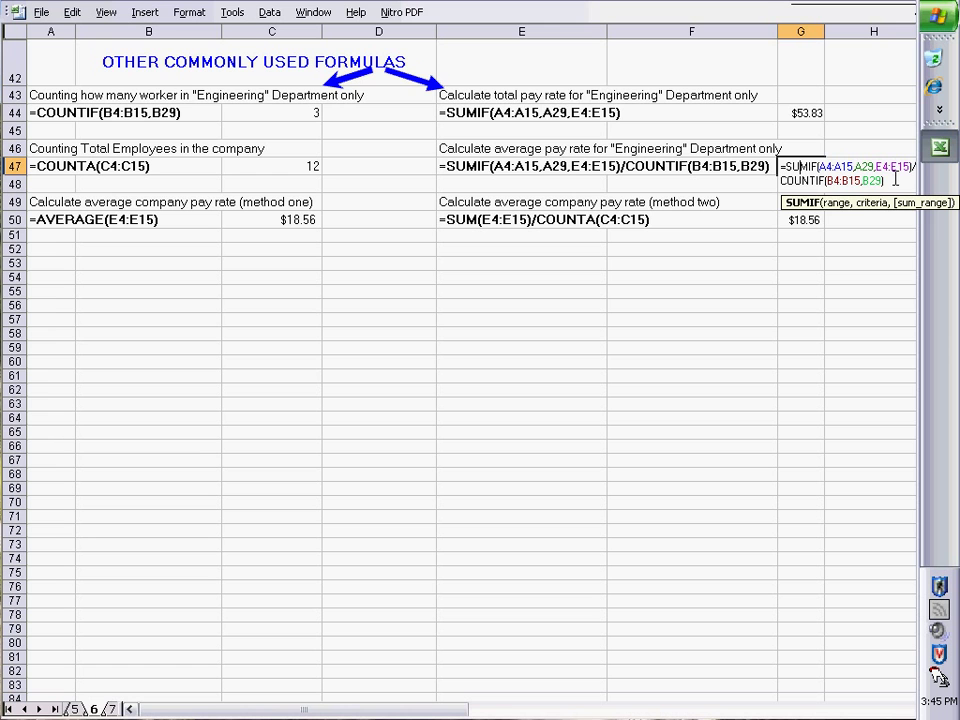
{"action": "left_click", "coordinate": [805, 222]}
{"action": "double_click", "coordinate": [805, 222]}
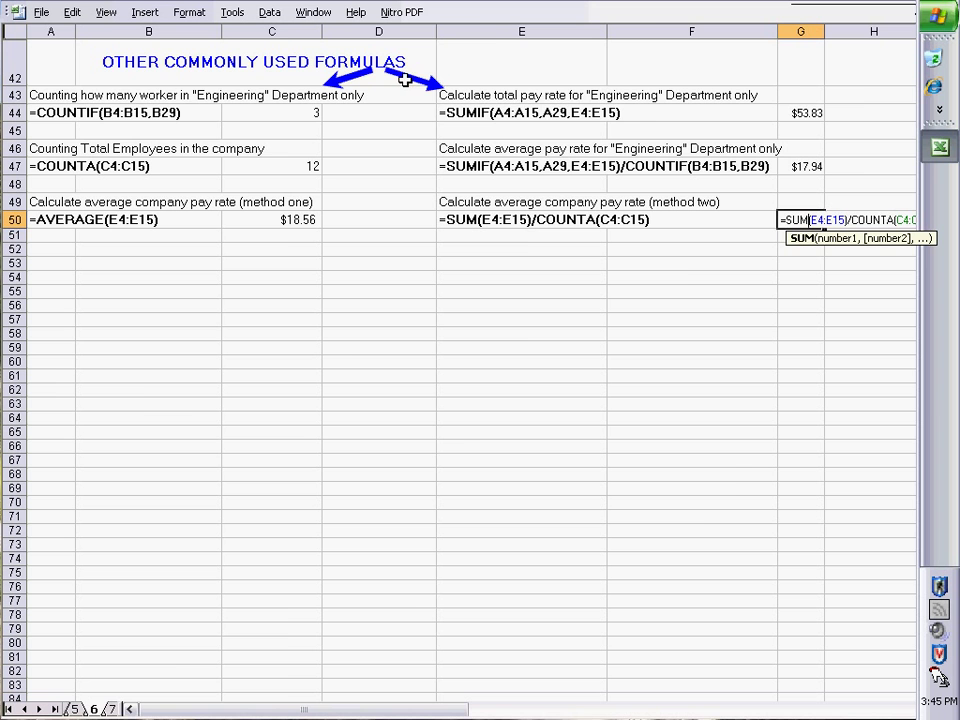
Step: Open sheet 7, the overview recapping every crash-course formula
{"action": "left_click", "coordinate": [113, 709]}
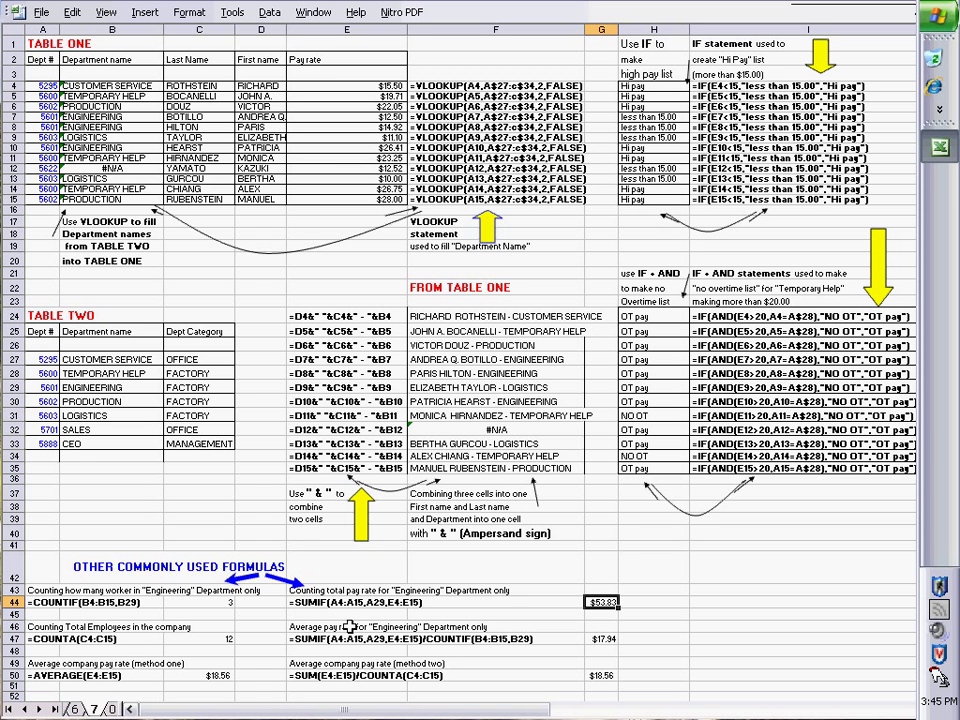
Step: Open sheet 0, the EXCEL CRASH COURSE title page listing the covered topics
{"action": "left_click", "coordinate": [114, 709]}
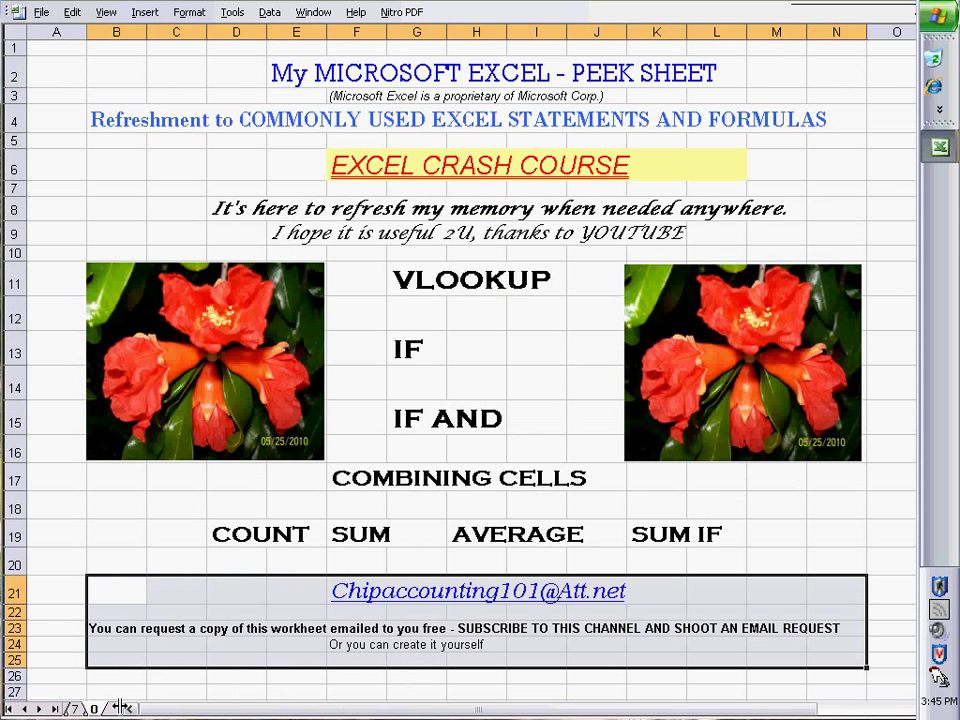
{"action": "left_click_drag", "start_coordinate": [120, 707], "coordinate": [141, 699]}
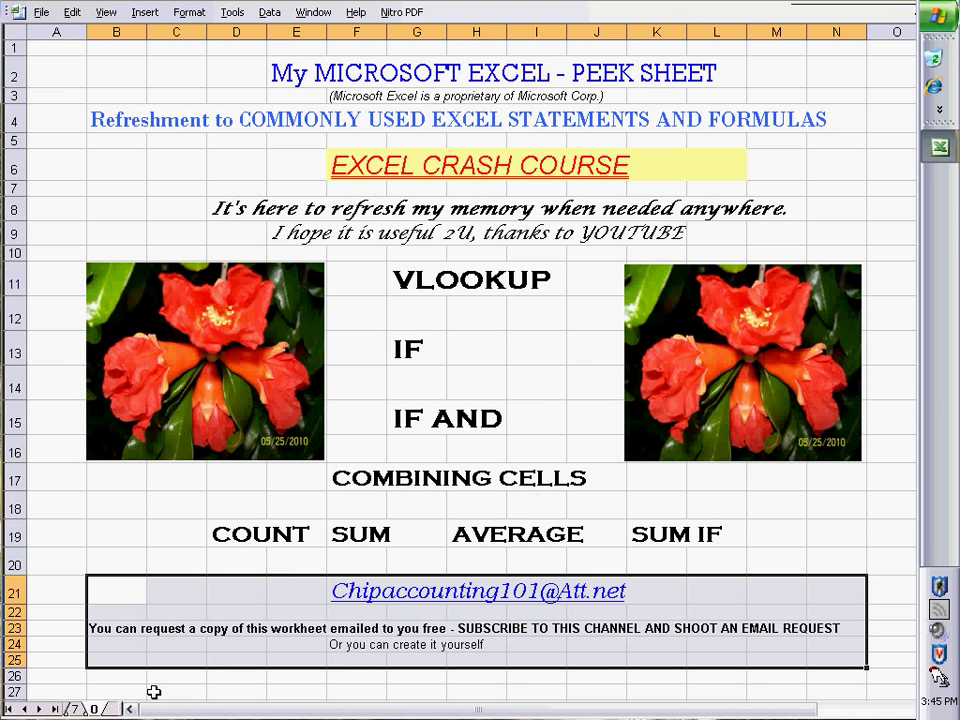